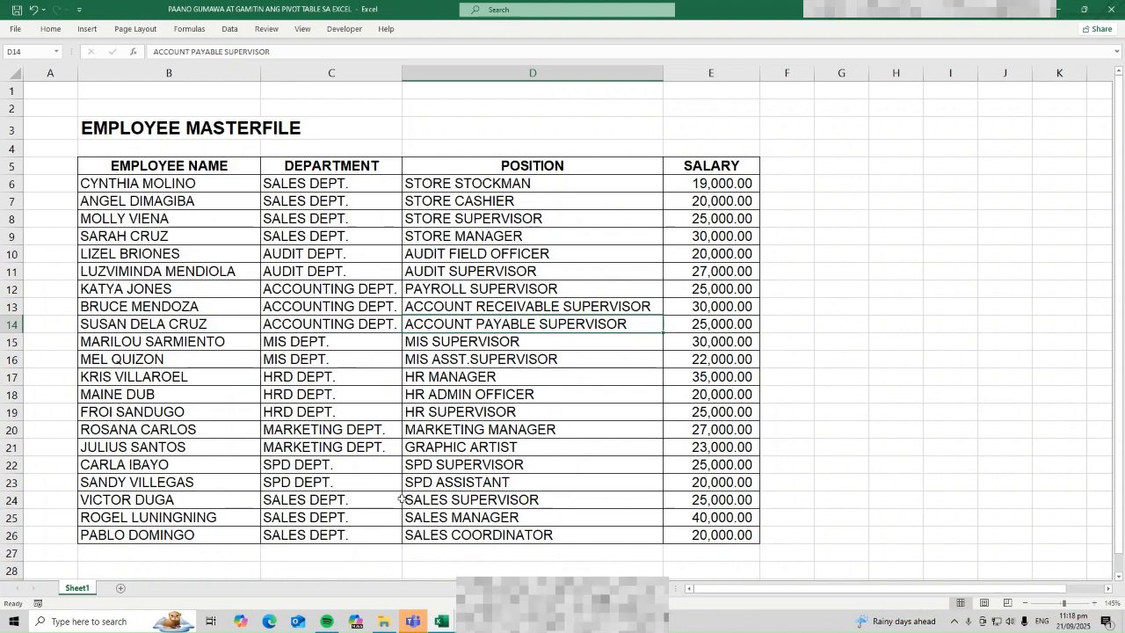
# Create a PivotTable on a new worksheet from the employee data range B5:E26, including the headers.
pyautogui.click(180, 339)
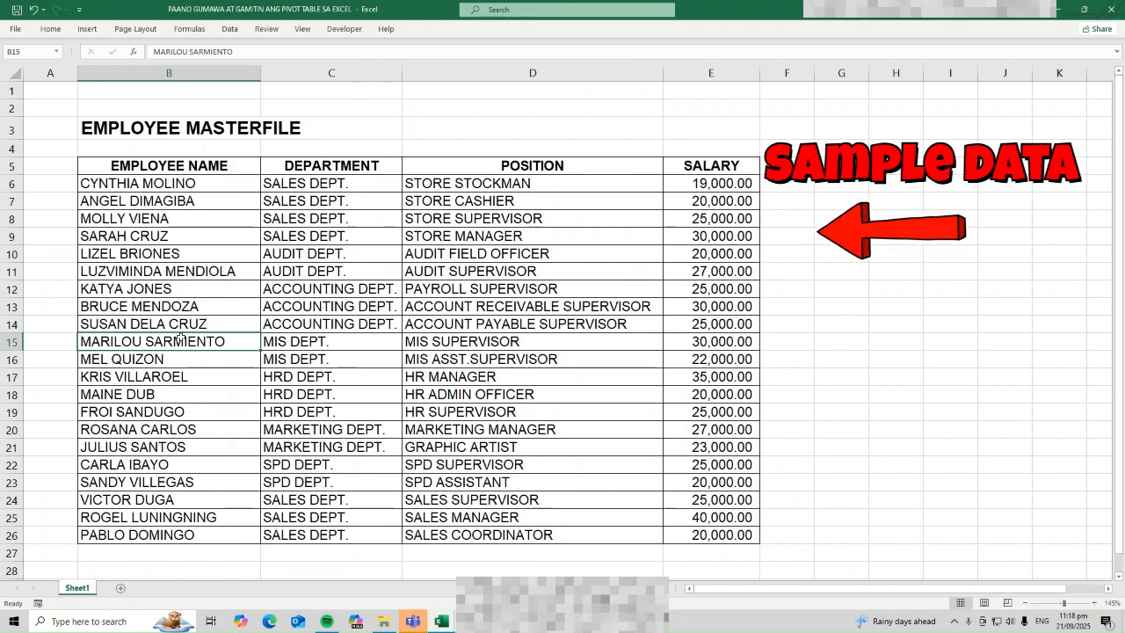
pyautogui.click(138, 166)
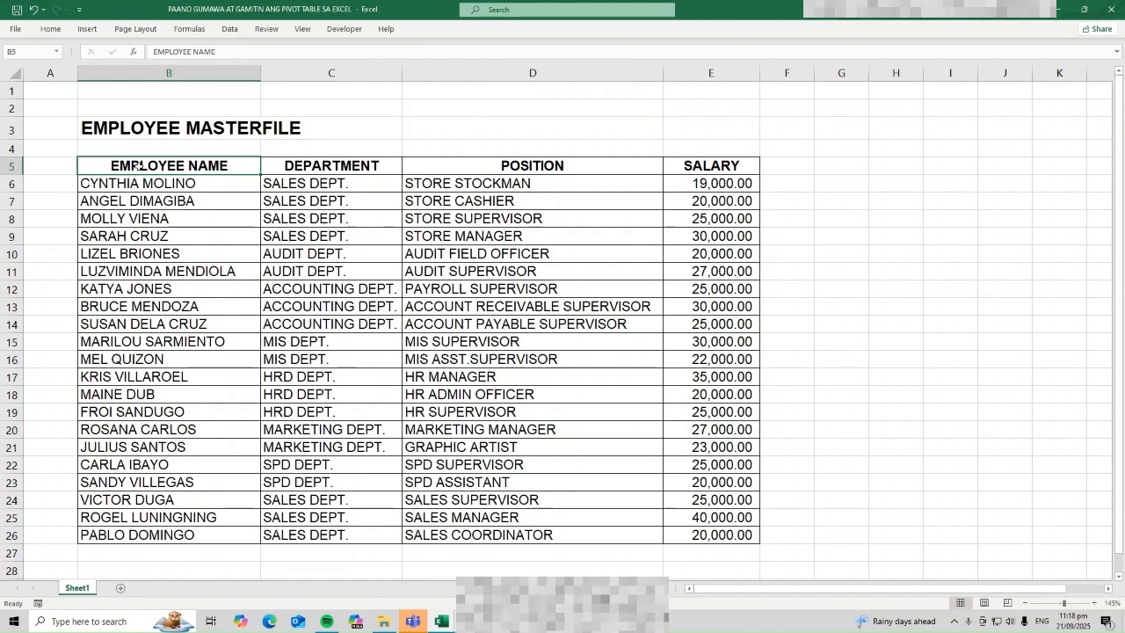
pyautogui.hotkey('ctrl', 'shift', 'Down')
pyautogui.hotkey('shift', 'Right')
pyautogui.hotkey('shift', 'Right')
pyautogui.hotkey('shift', 'Right')
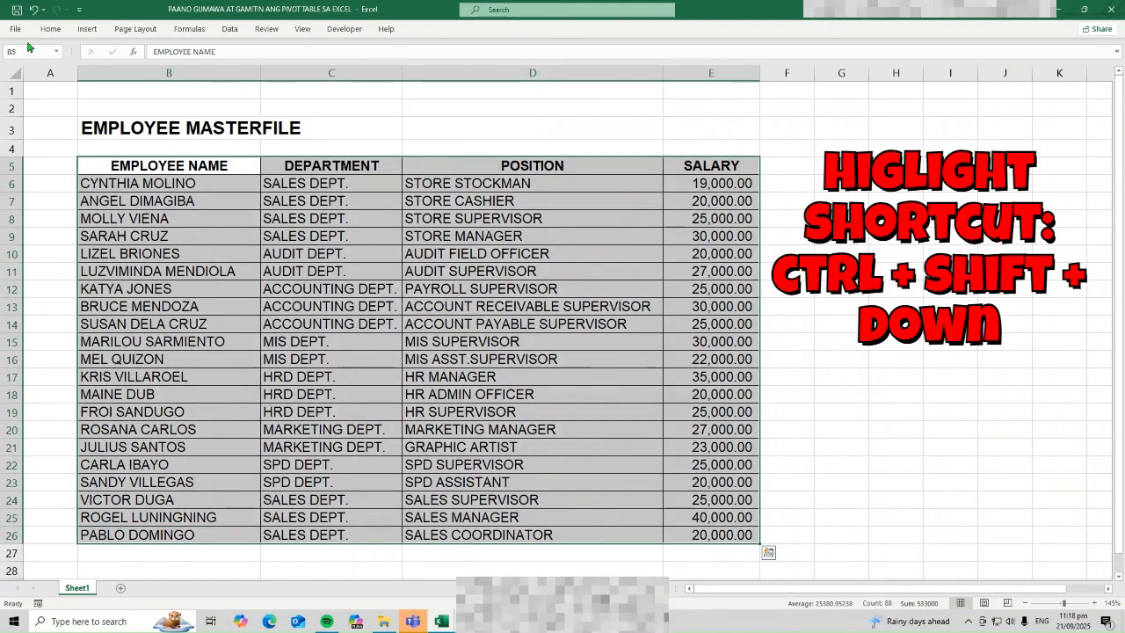
pyautogui.click(87, 28)
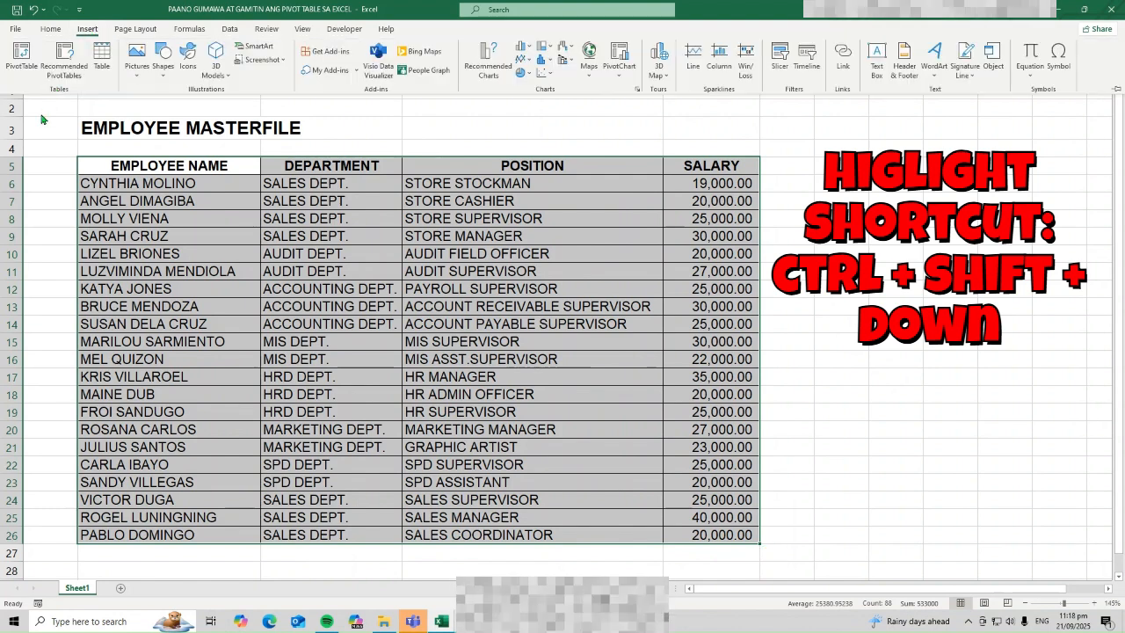
pyautogui.click(21, 58)
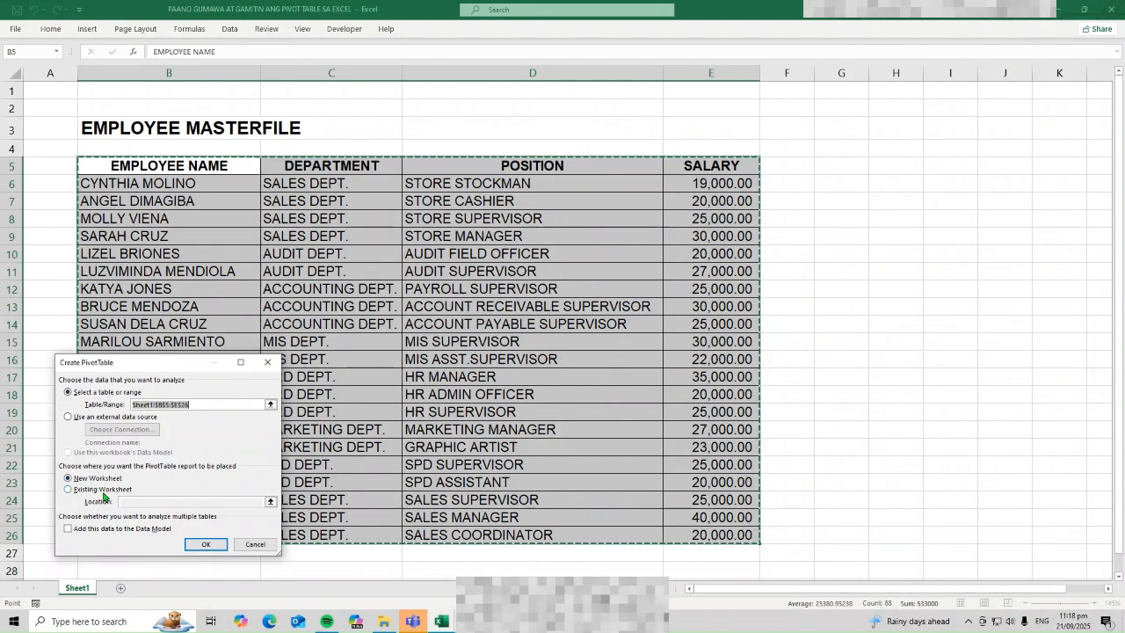
pyautogui.click(205, 545)
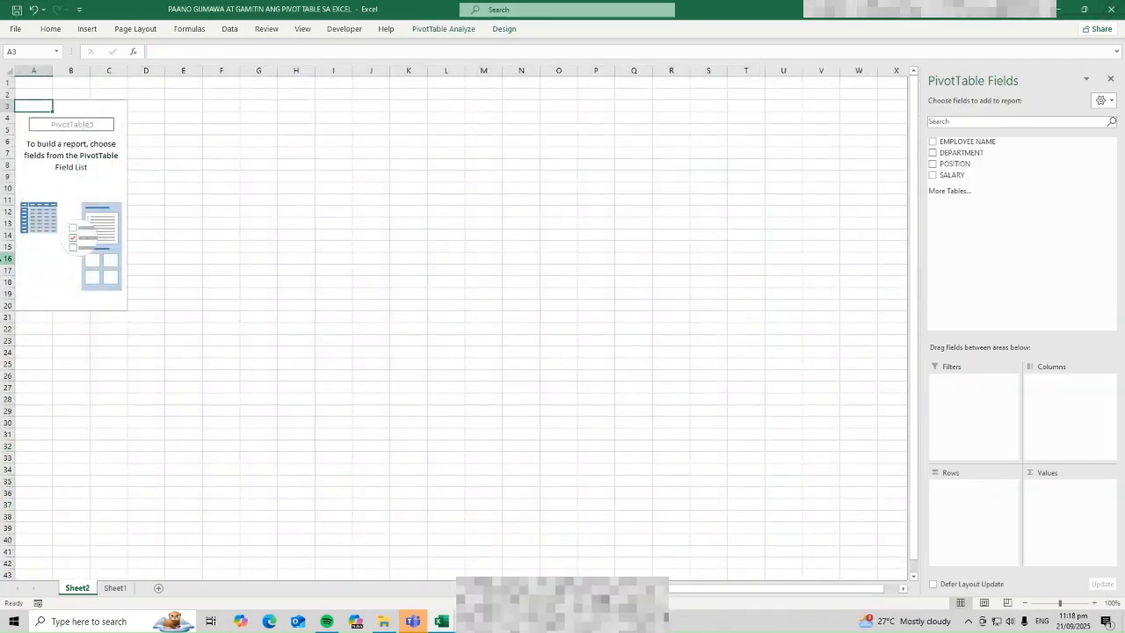
# Place the DEPARTMENT field in the PivotTable's Rows area.
pyautogui.keyDown('ctrl'); pyautogui.scroll(3, 376, 388); pyautogui.keyUp('ctrl')
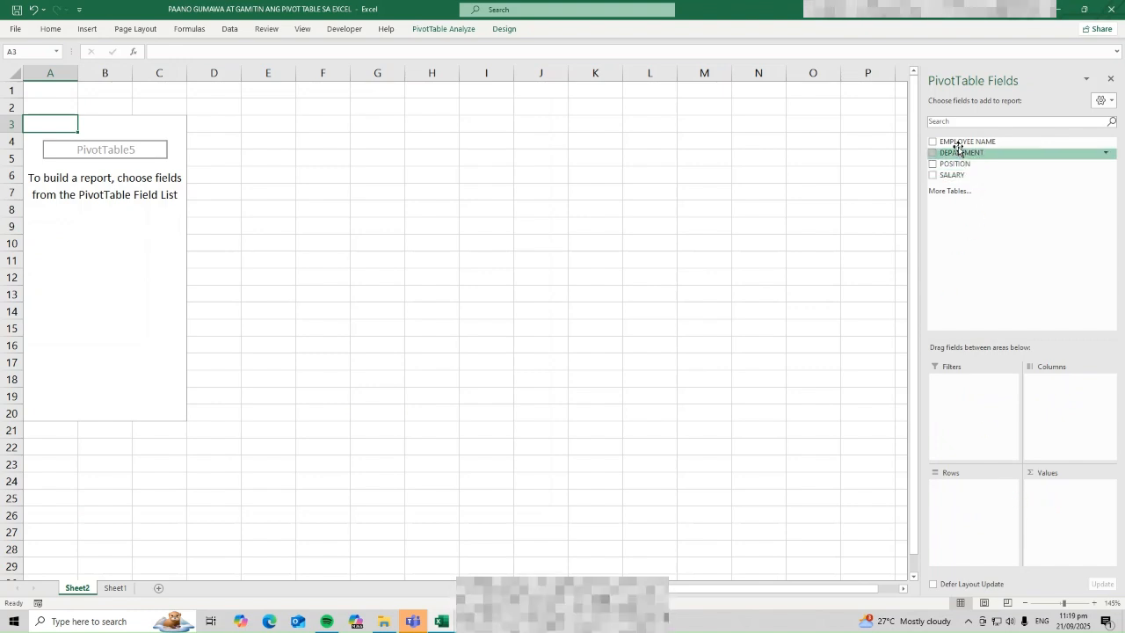
pyautogui.moveTo(954, 156); pyautogui.dragTo(966, 505)
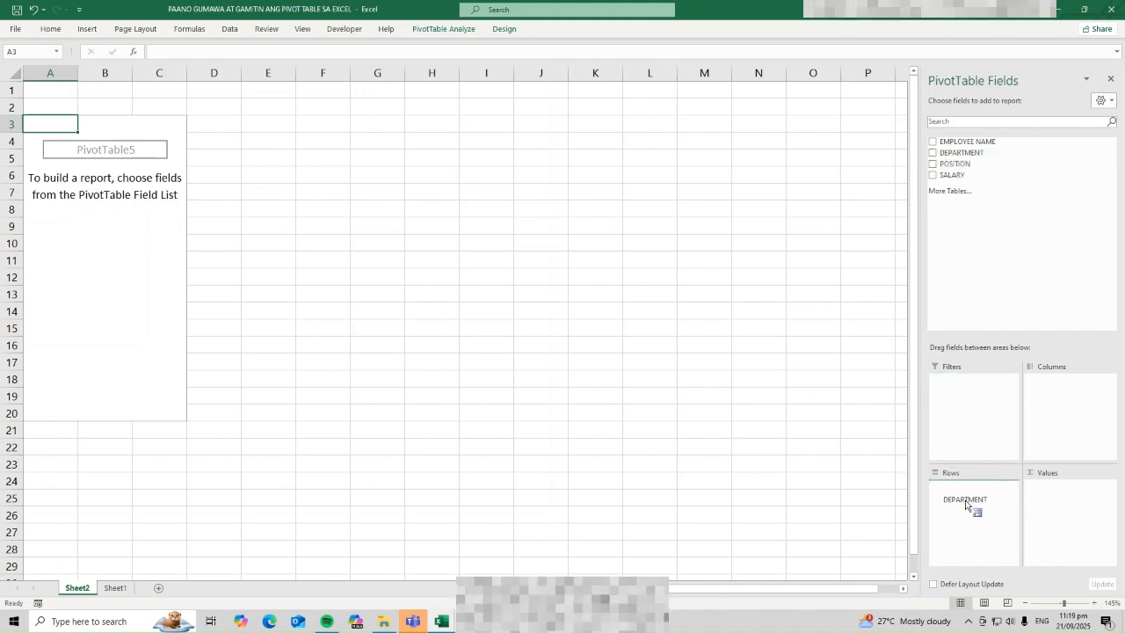
pyautogui.moveTo(966, 504); pyautogui.dragTo(954, 495)
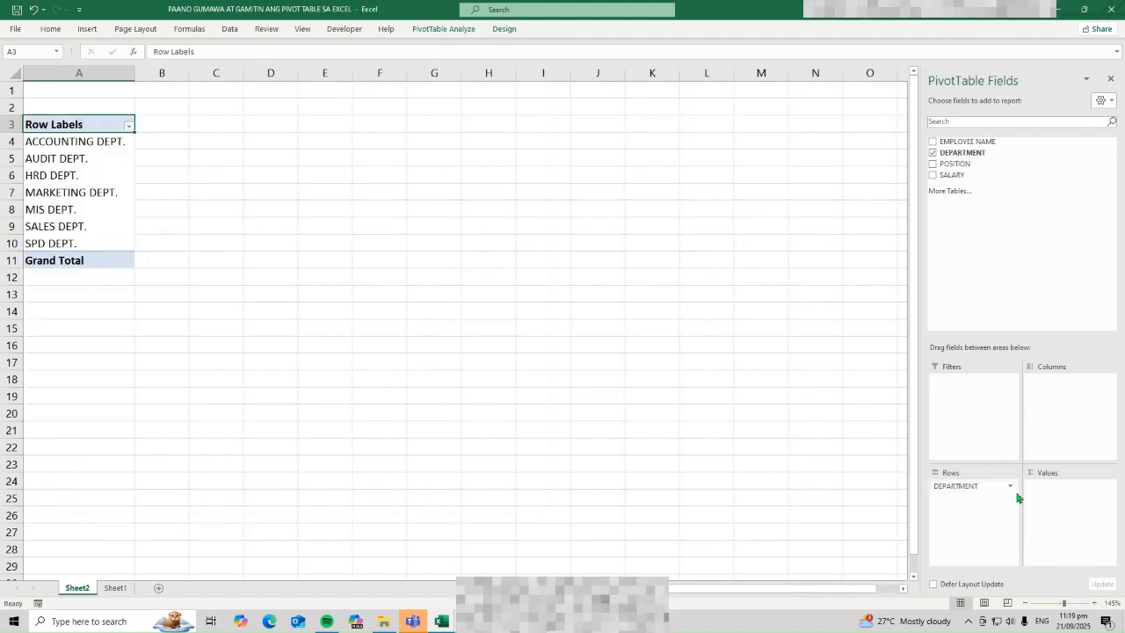
# Add EMPLOYEE NAME to the Values area to count the employees per department, and check the counts.
pyautogui.scroll(4, 273, 310)
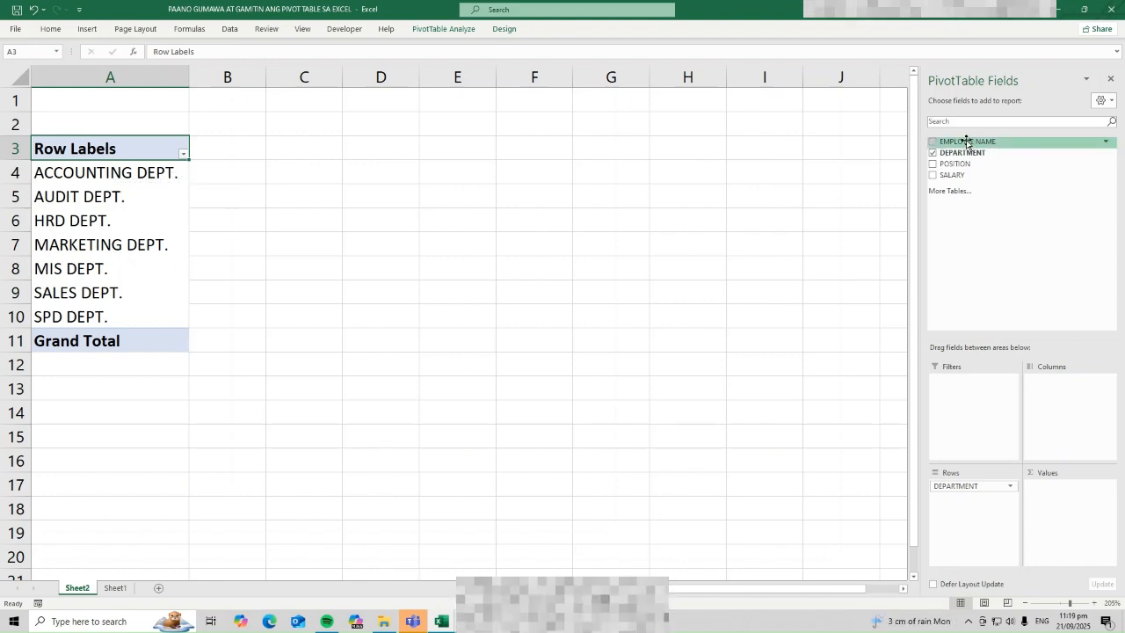
pyautogui.moveTo(964, 144); pyautogui.dragTo(1055, 502)
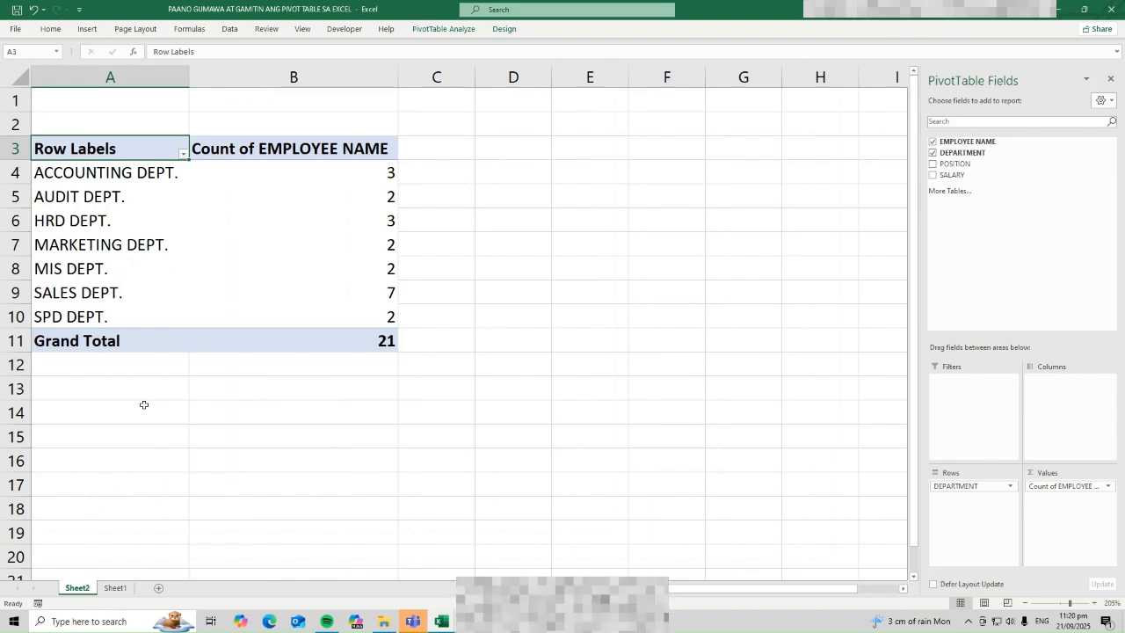
pyautogui.click(378, 179)
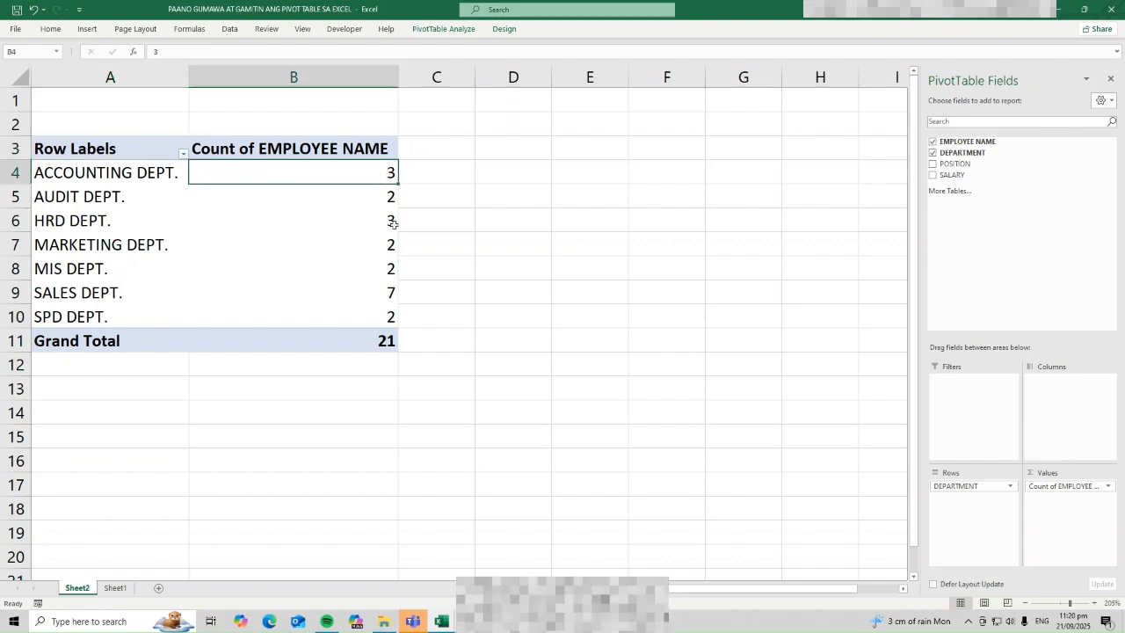
pyautogui.click(387, 197)
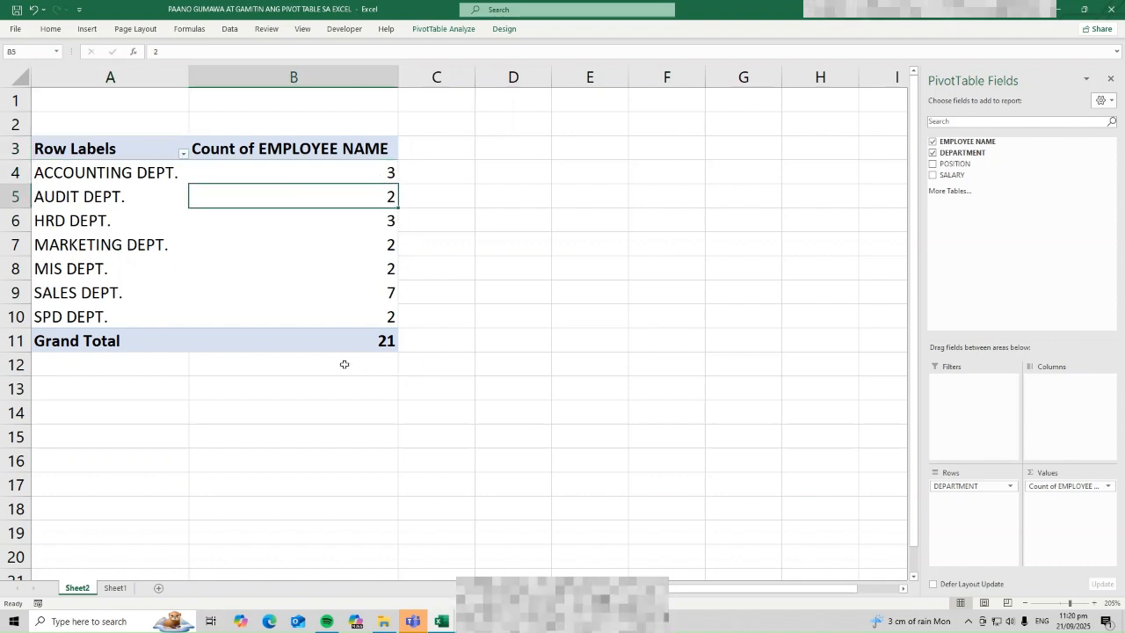
pyautogui.moveTo(379, 349)
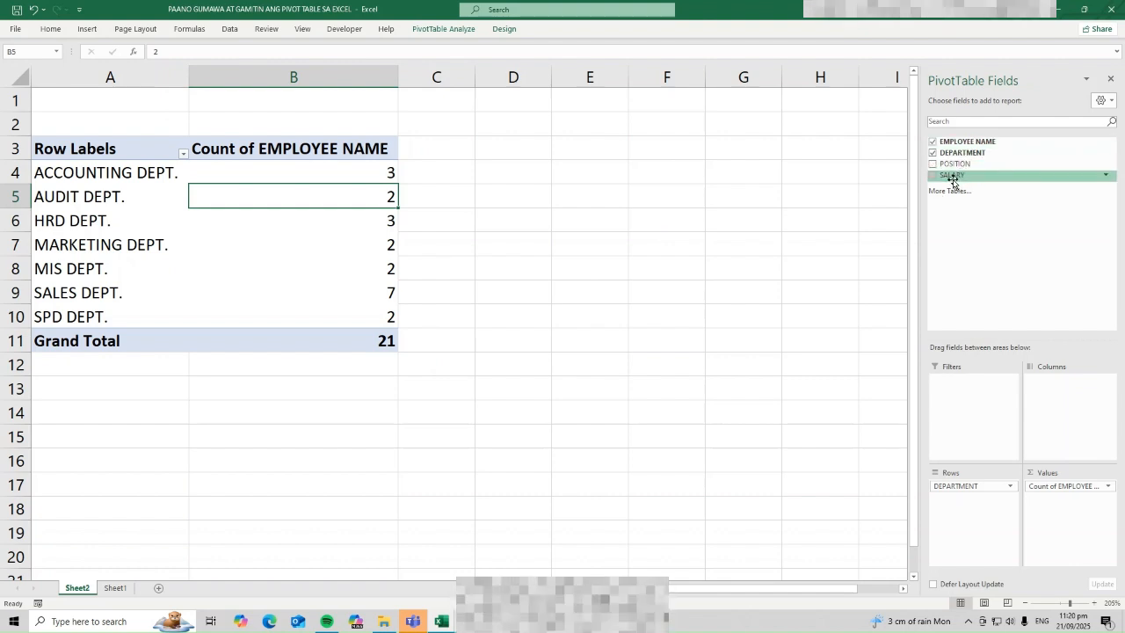
# Add the SALARY field to the Values area twice, below the employee count.
pyautogui.moveTo(951, 179); pyautogui.dragTo(1049, 508)
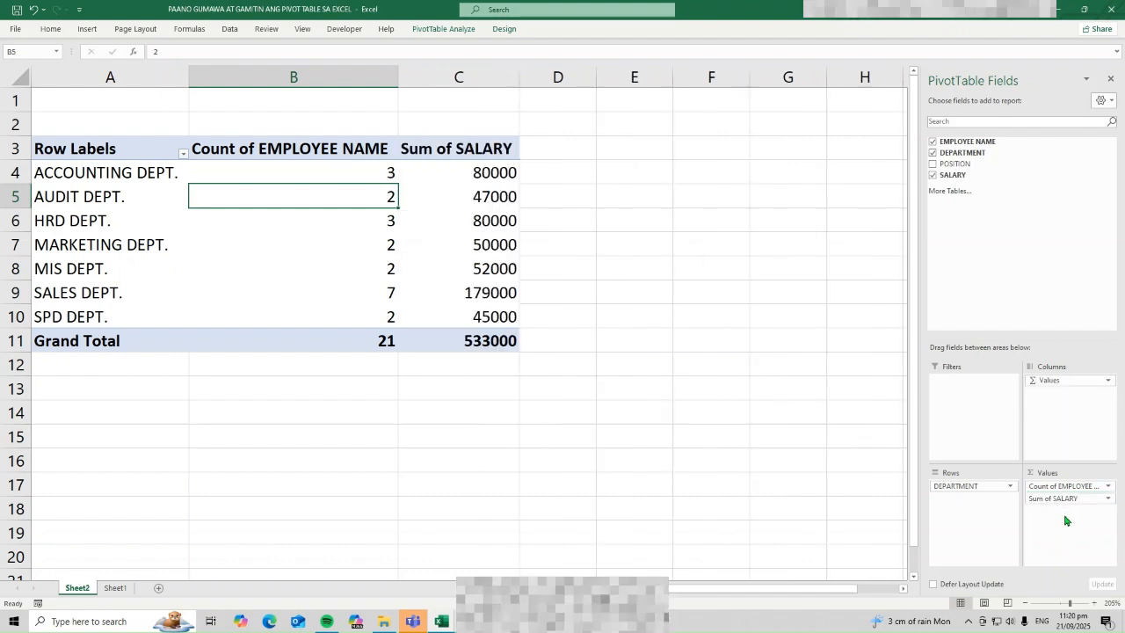
pyautogui.moveTo(482, 290)
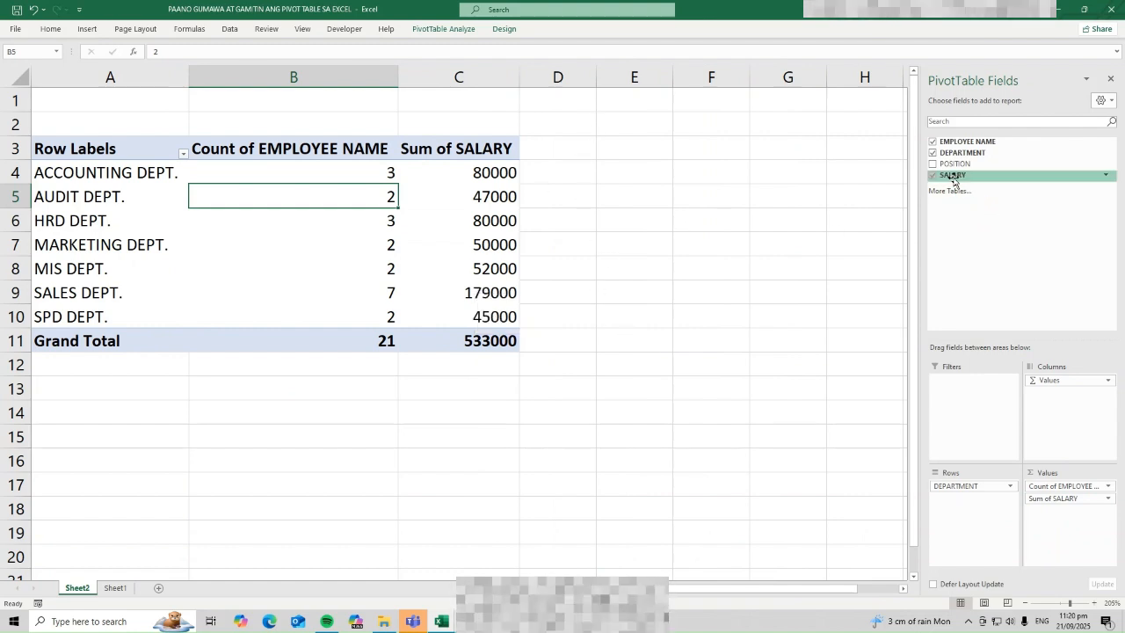
pyautogui.moveTo(953, 177); pyautogui.dragTo(1053, 515)
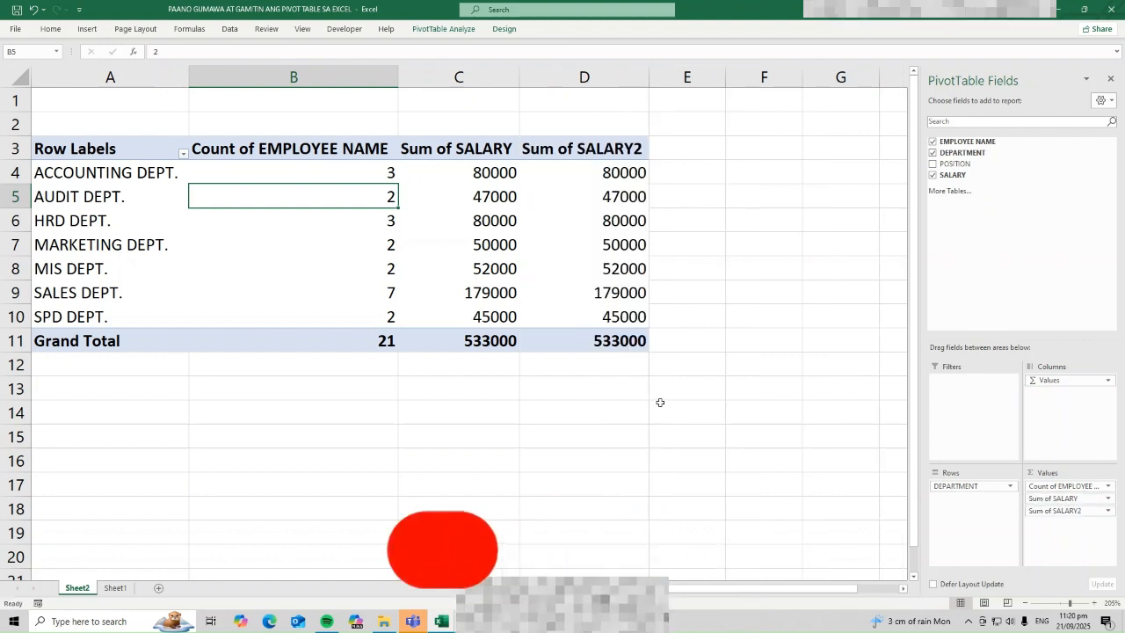
# Change the second salary value field, Sum of SALARY2, to summarize by Average.
pyautogui.click(1107, 511)
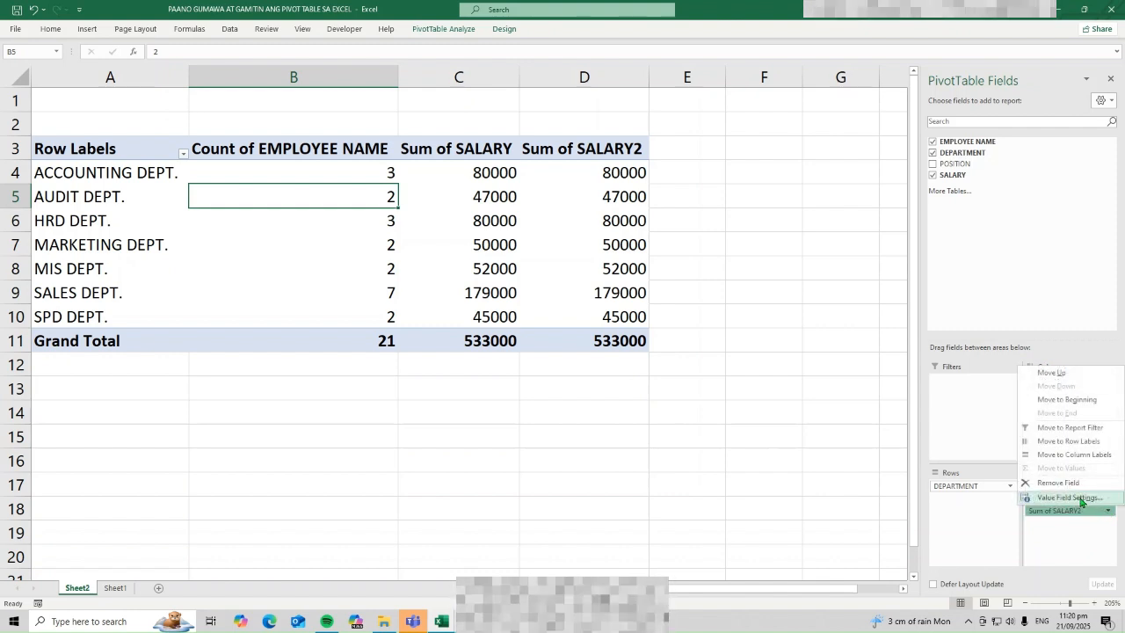
pyautogui.click(1069, 497)
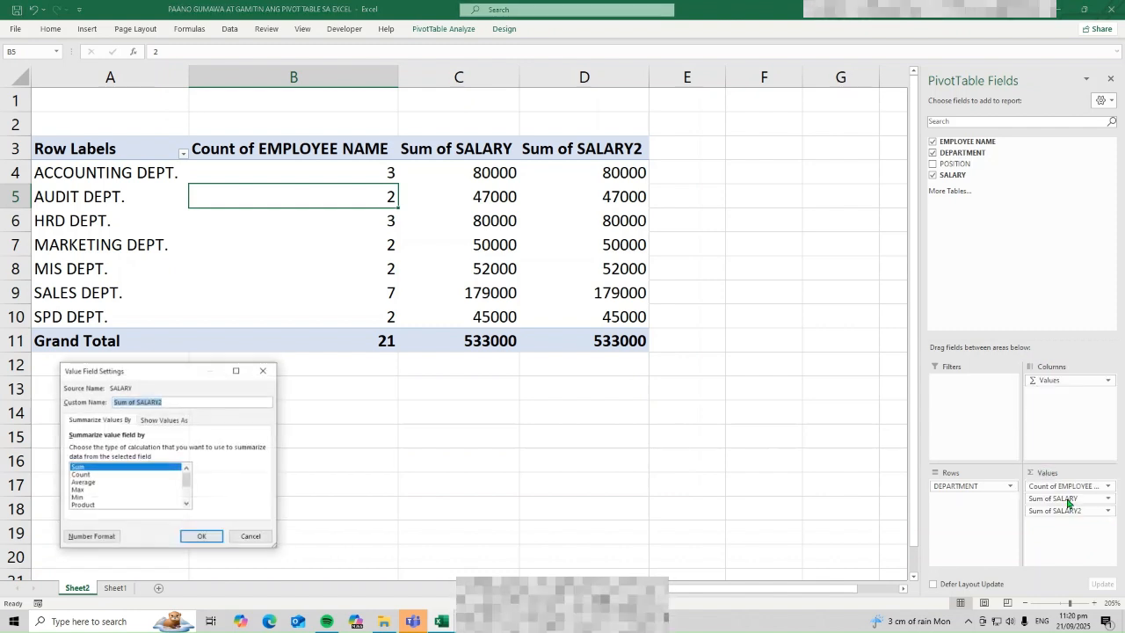
pyautogui.click(88, 482)
pyautogui.click(209, 537)
# Review the average salary column's value field settings, keeping Average, and examine the averages per department.
pyautogui.click(632, 221)
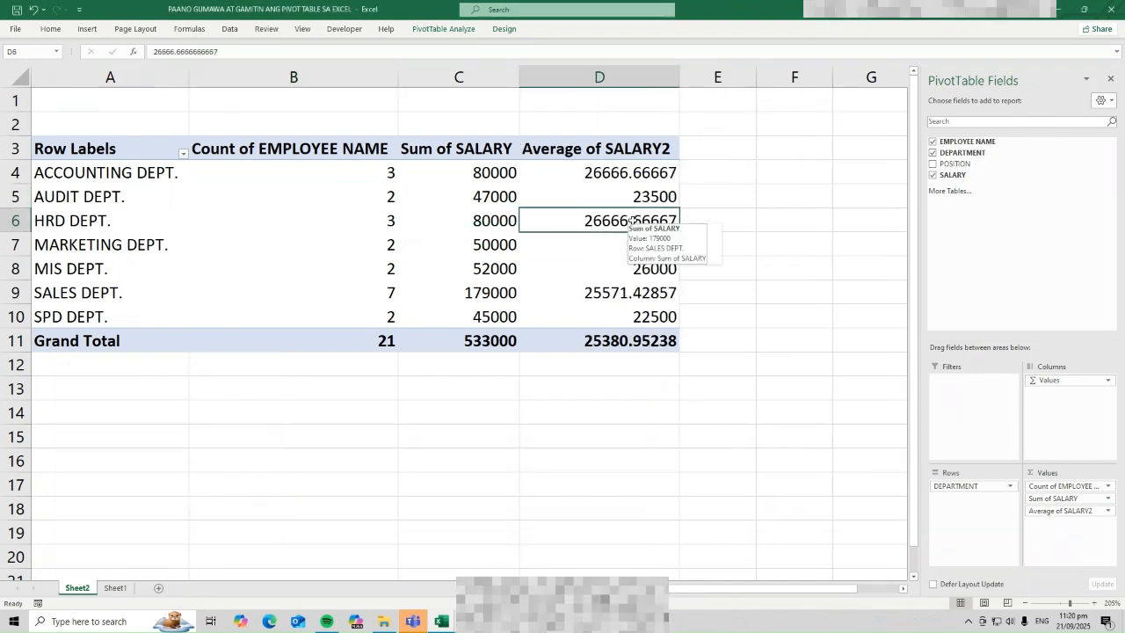
pyautogui.rightClick(634, 225)
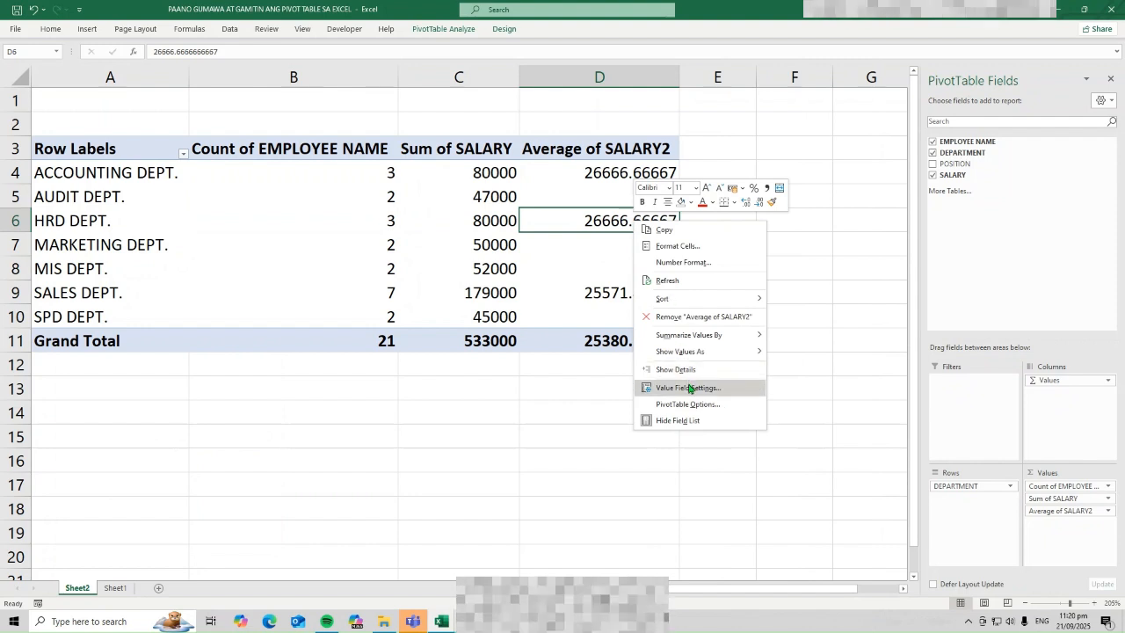
pyautogui.click(756, 388)
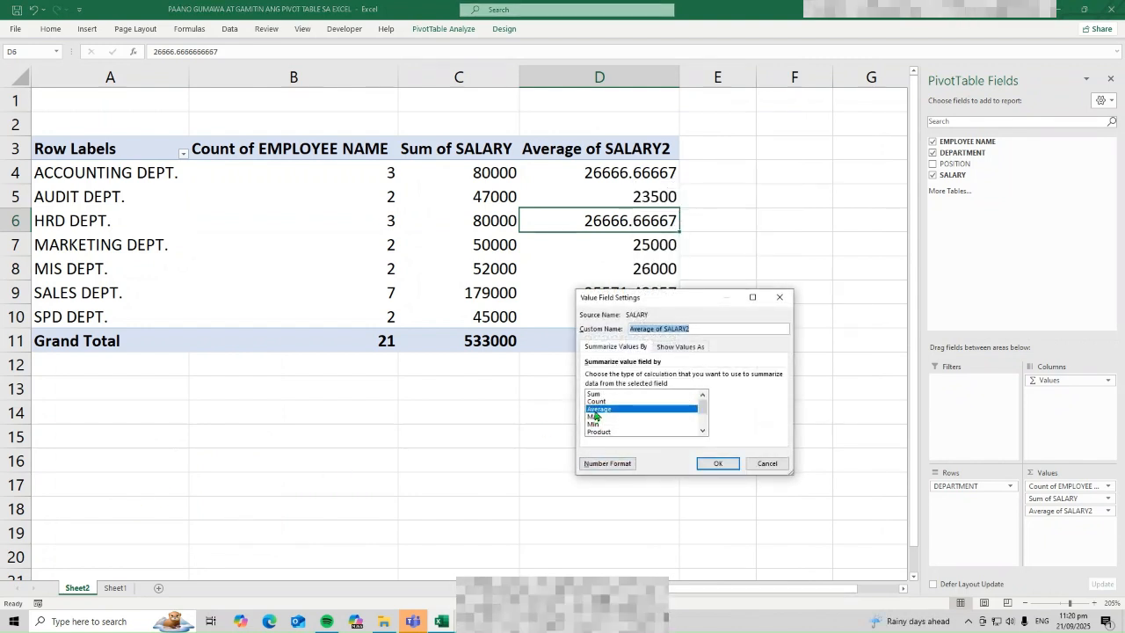
pyautogui.click(723, 465)
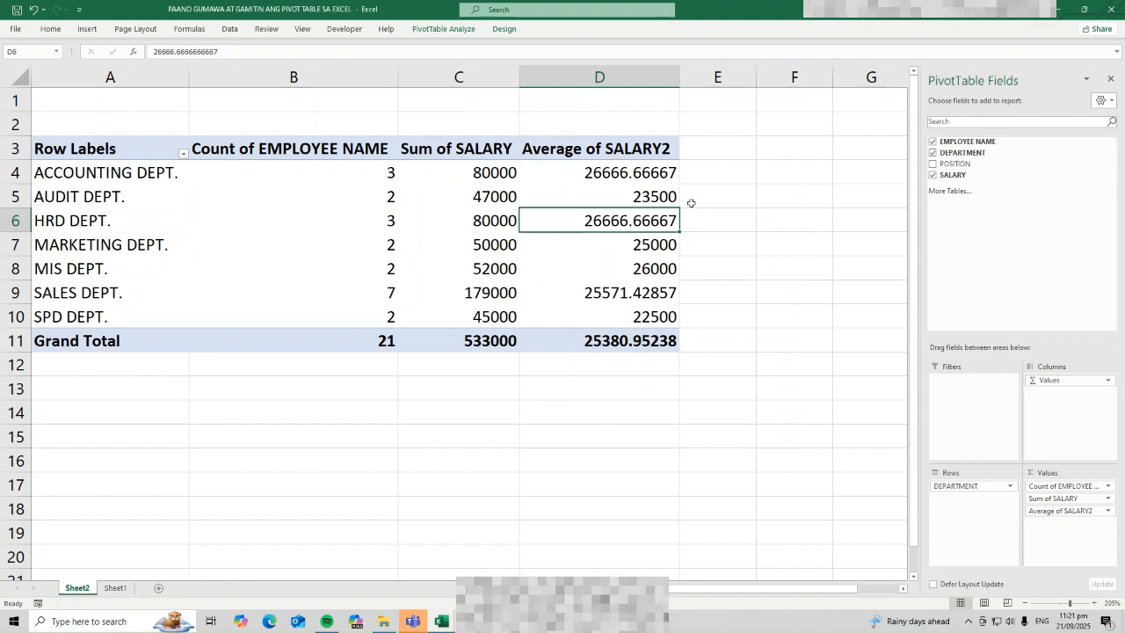
pyautogui.moveTo(637, 163); pyautogui.dragTo(535, 317)
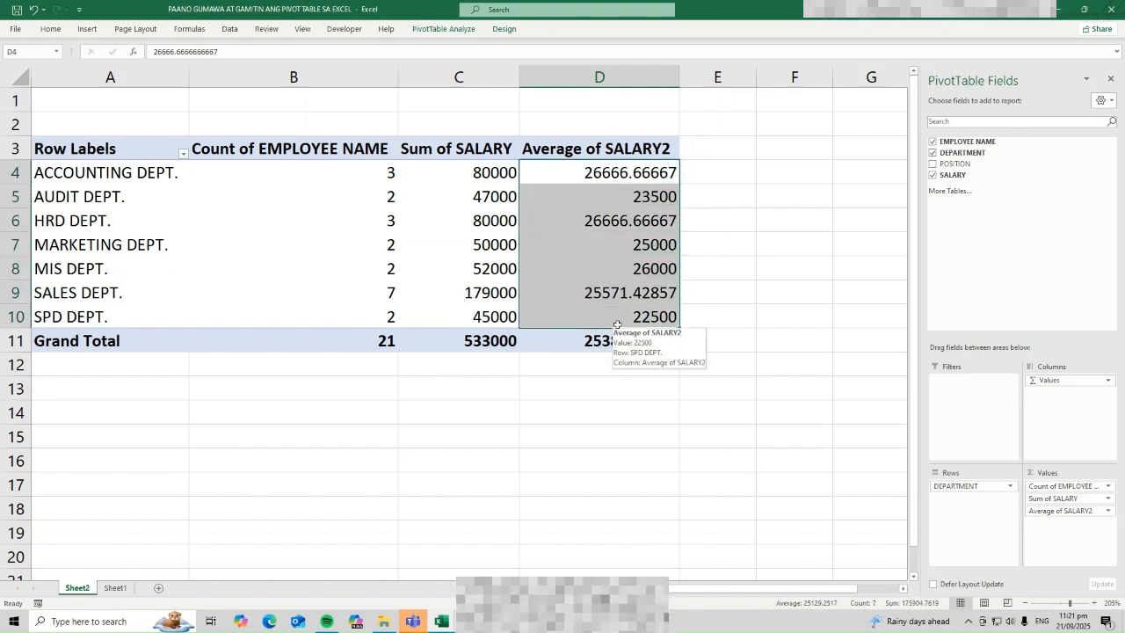
pyautogui.click(250, 247)
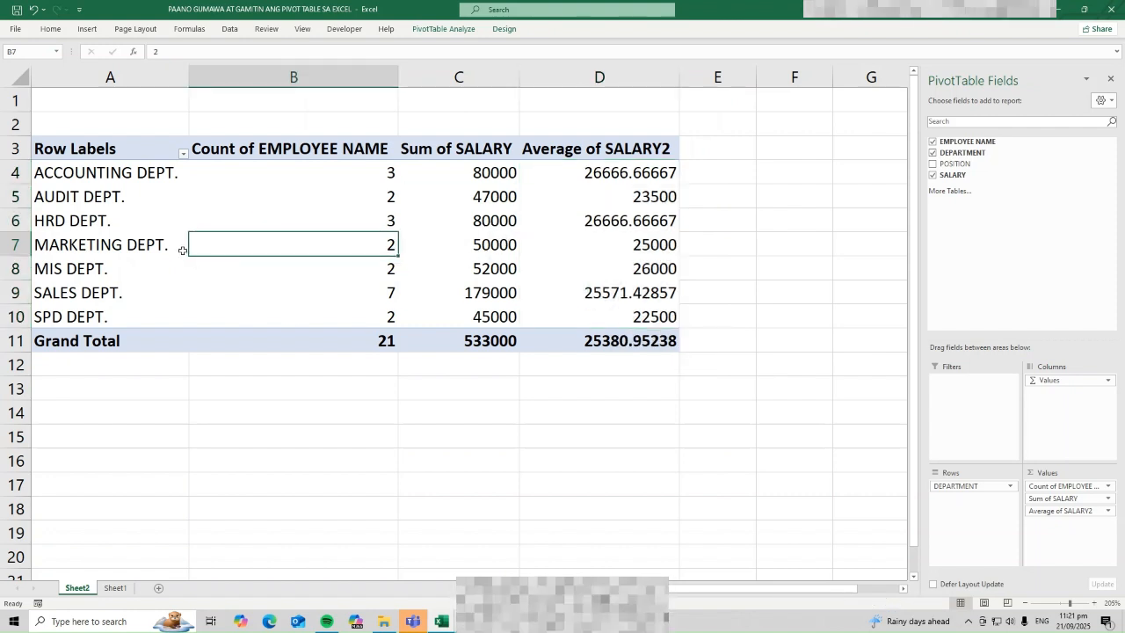
pyautogui.click(615, 223)
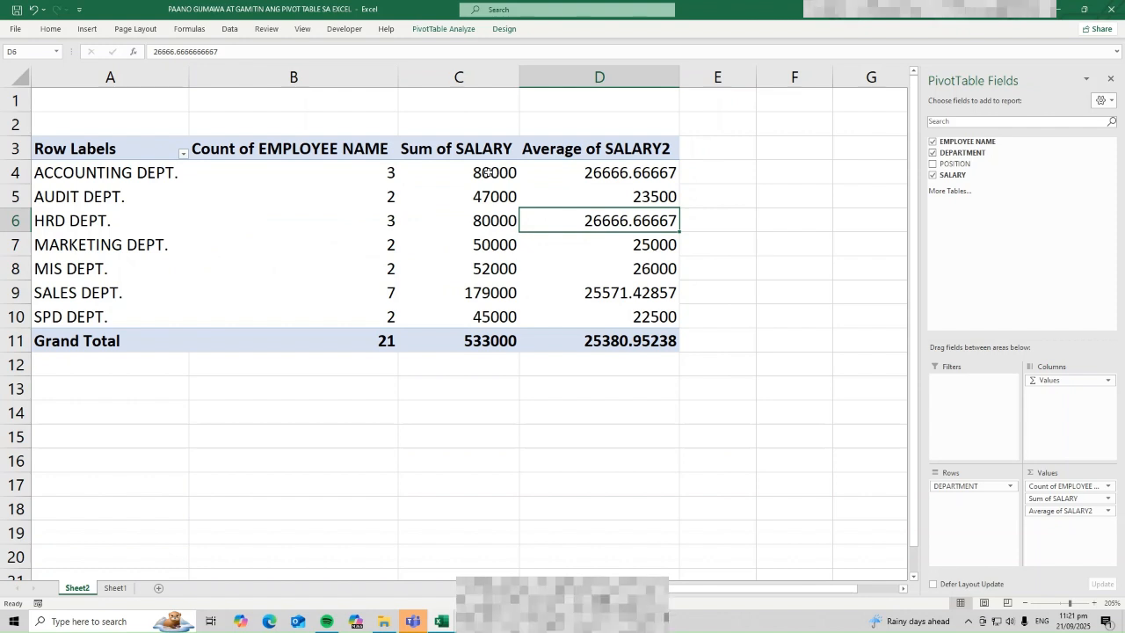
# Sort the departments by Sum of SALARY from largest to smallest and check the resulting order.
pyautogui.click(489, 172)
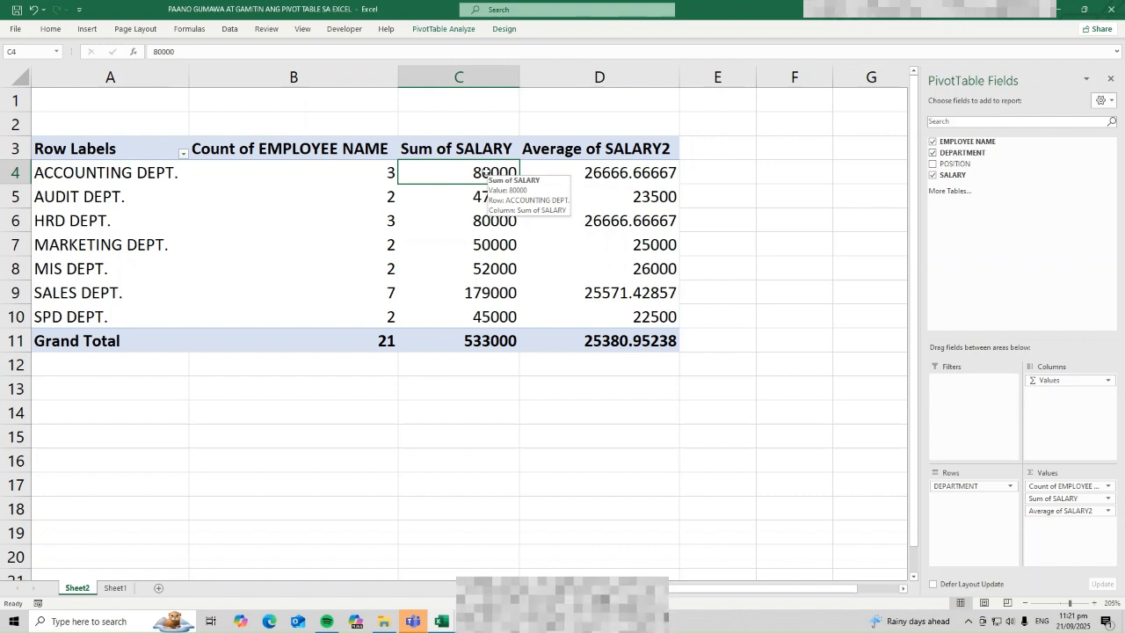
pyautogui.rightClick(487, 174)
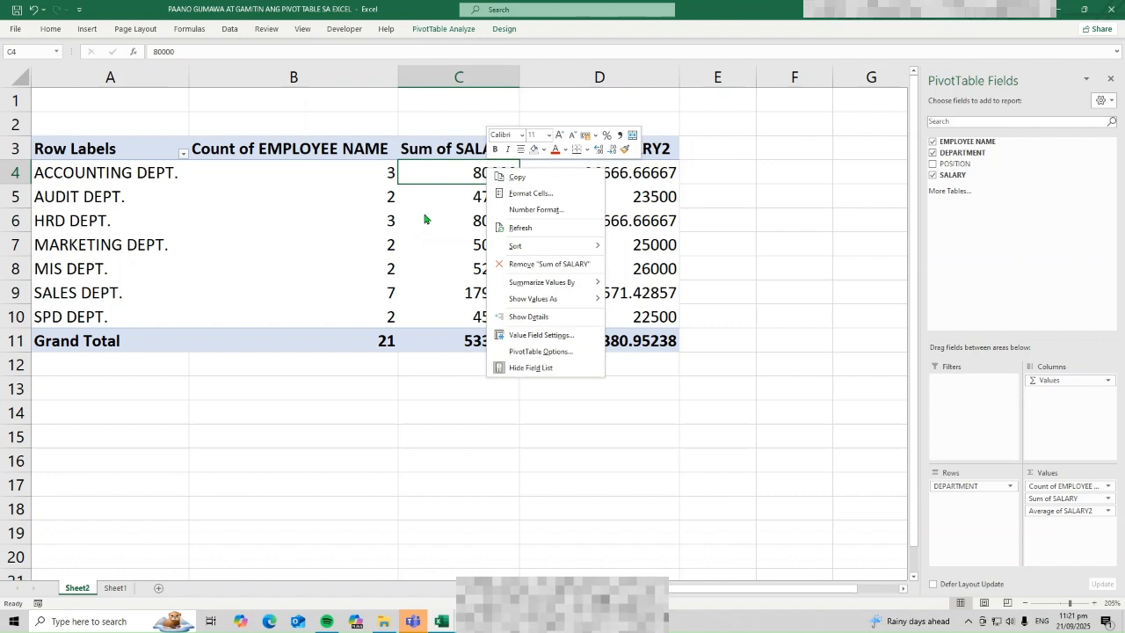
pyautogui.moveTo(527, 245)
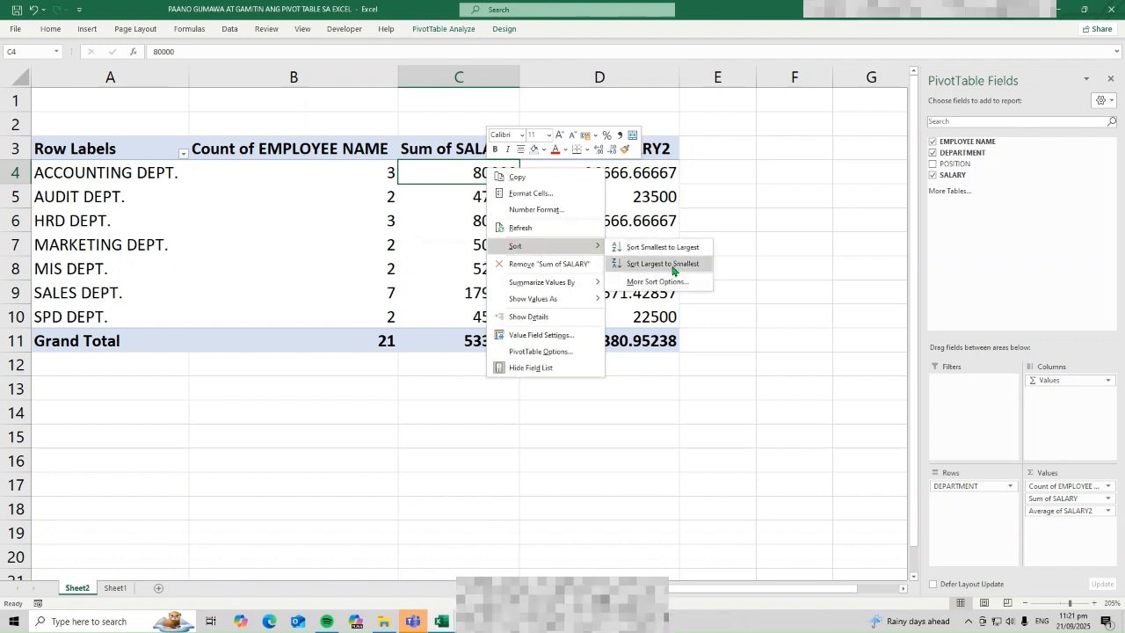
pyautogui.click(673, 265)
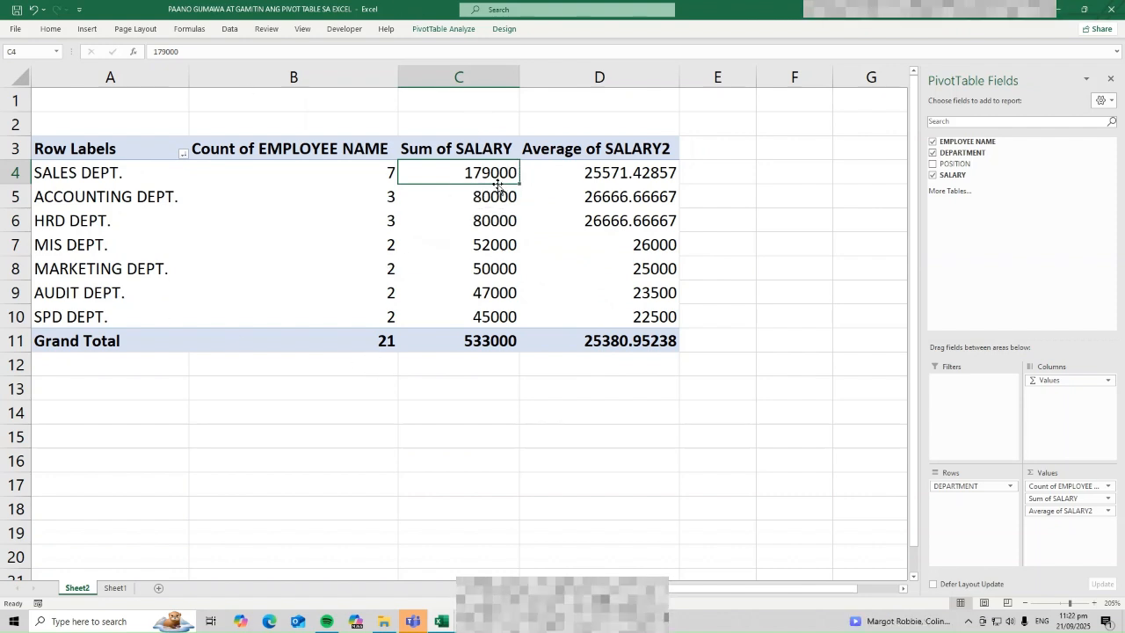
pyautogui.moveTo(497, 173); pyautogui.dragTo(497, 316)
pyautogui.click(510, 266)
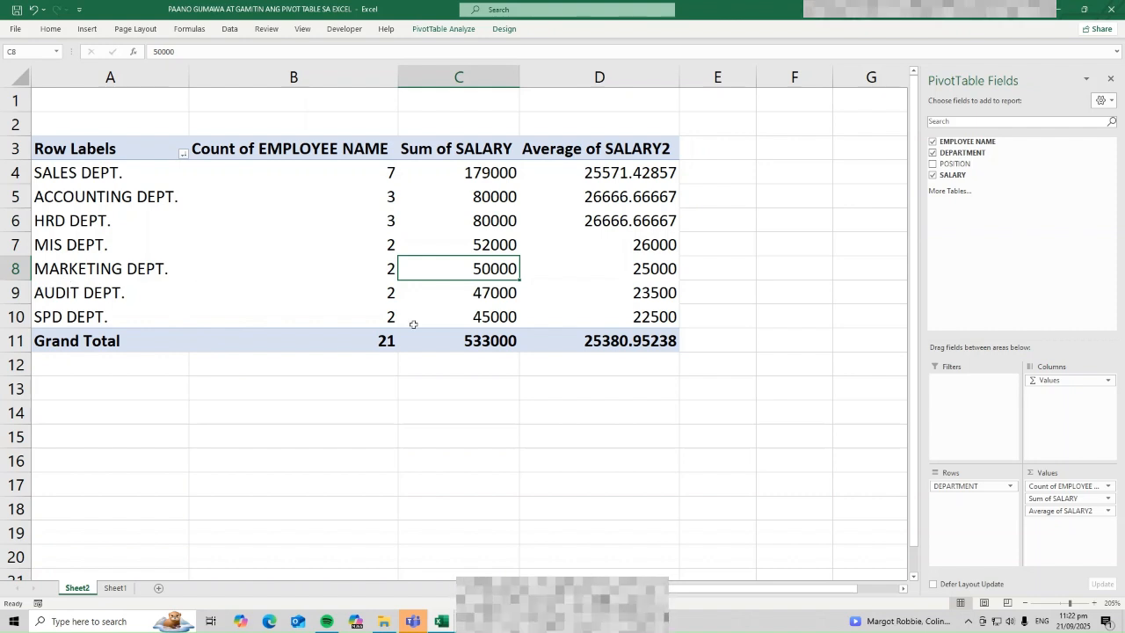
# Move DEPARTMENT from Rows to the Filters area and place EMPLOYEE NAME in Rows.
pyautogui.moveTo(971, 494); pyautogui.dragTo(970, 383)
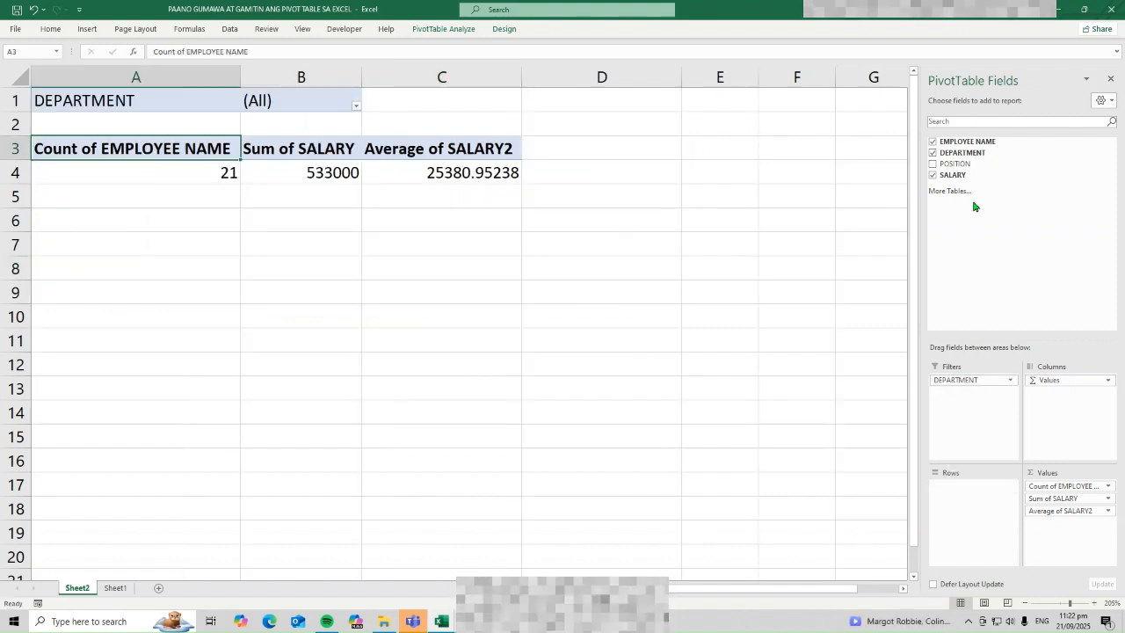
pyautogui.moveTo(966, 142); pyautogui.dragTo(963, 509)
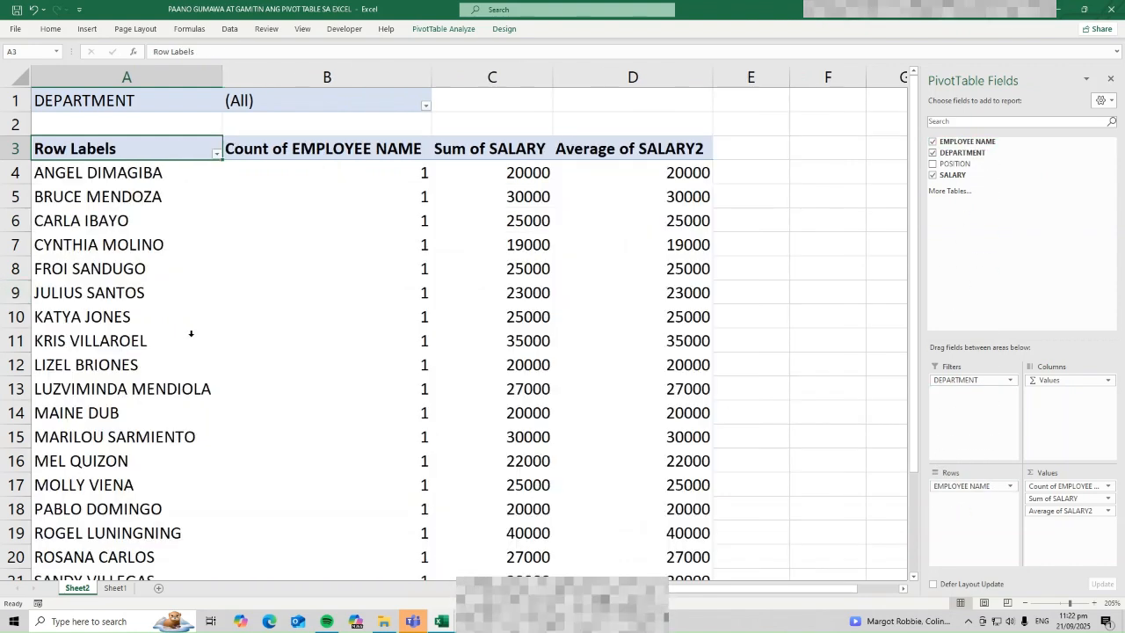
pyautogui.click(139, 202)
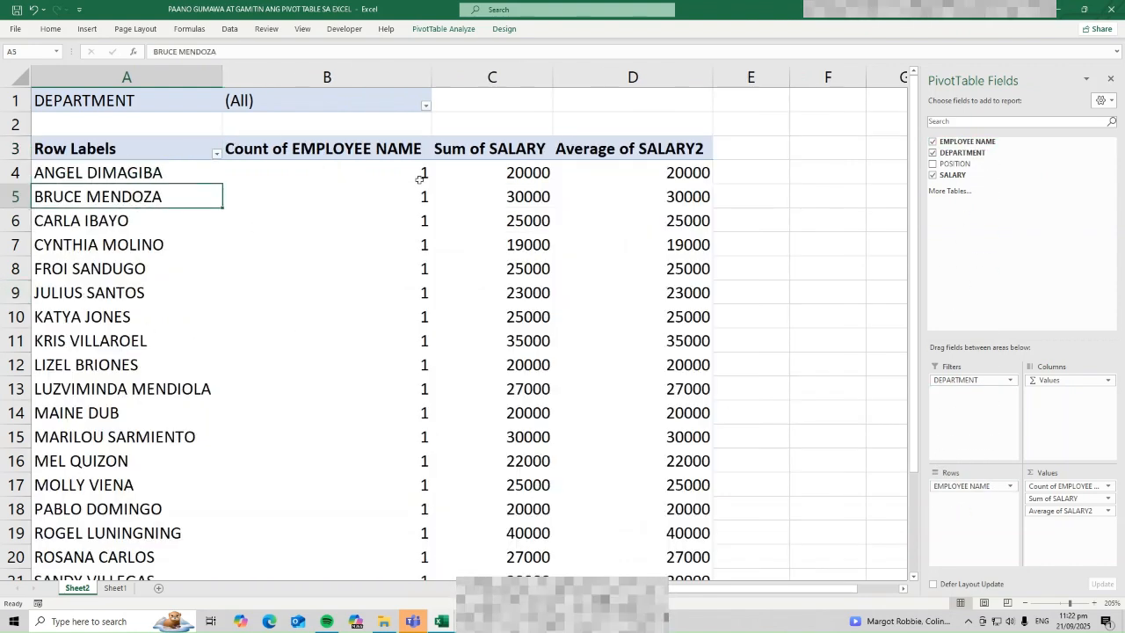
# Filter the PivotTable to SALES DEPT. and examine its employees' salaries and the Grand Total row.
pyautogui.click(427, 106)
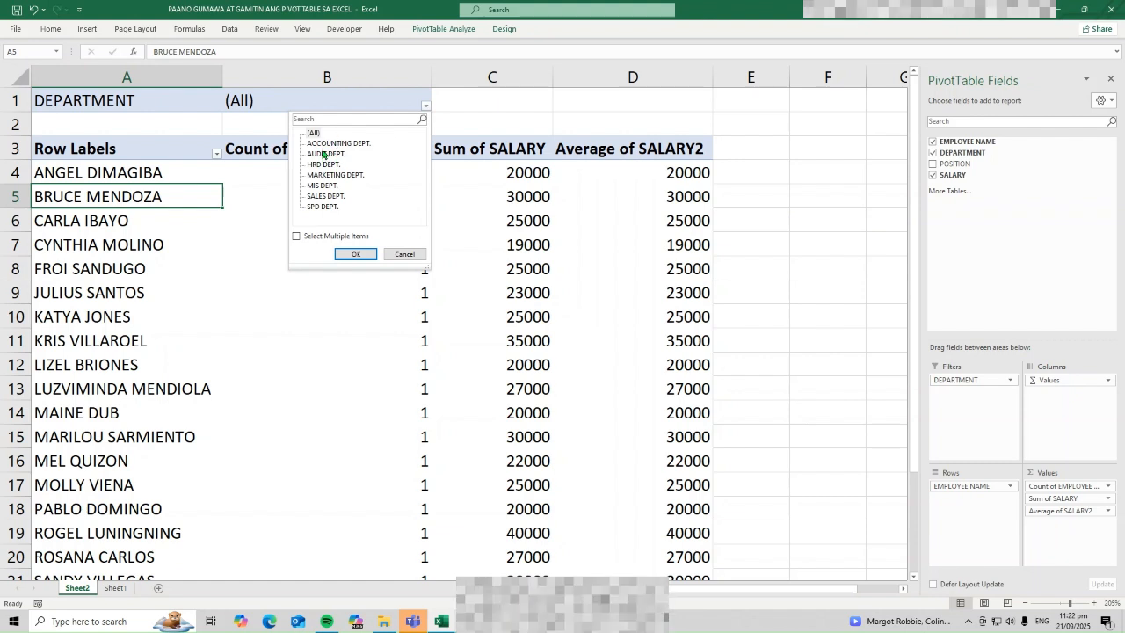
pyautogui.click(324, 197)
pyautogui.click(356, 254)
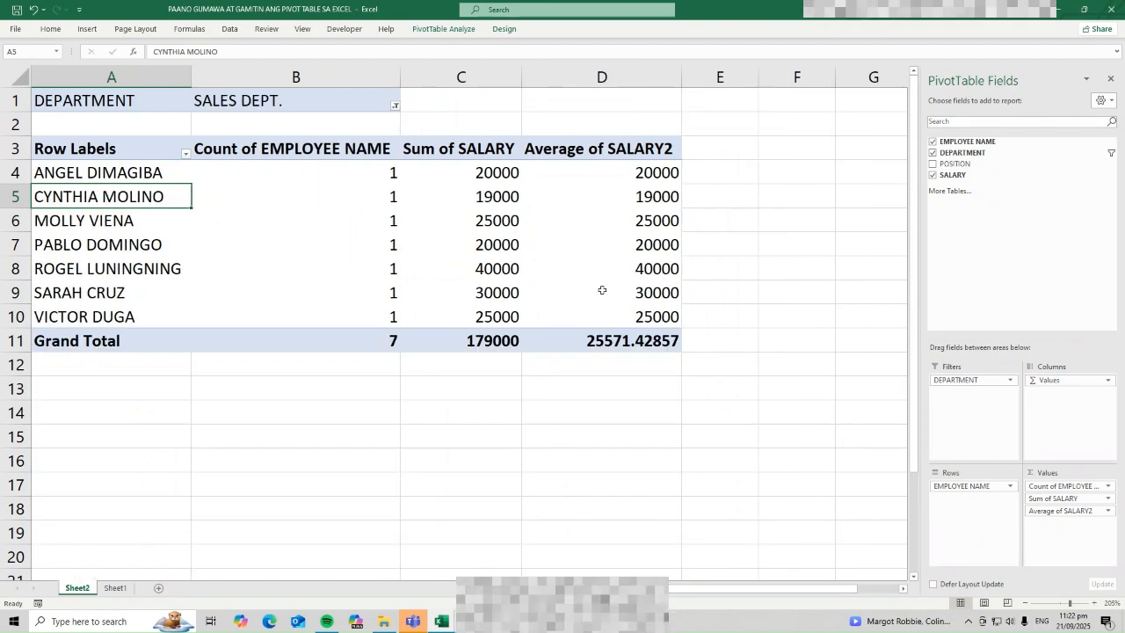
pyautogui.moveTo(100, 173); pyautogui.dragTo(657, 318)
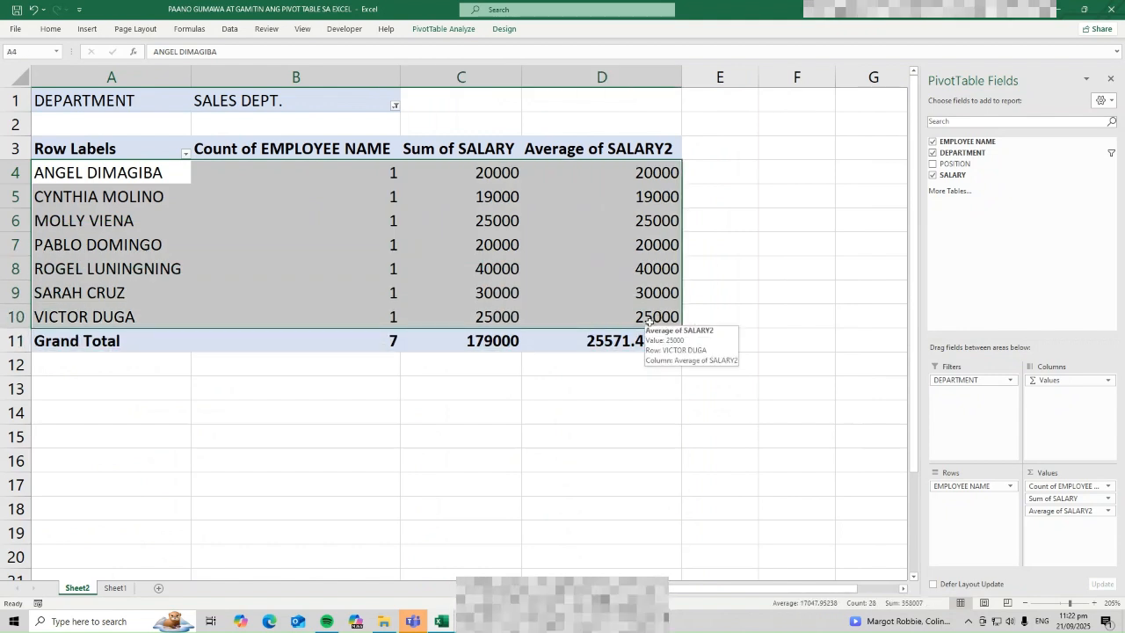
pyautogui.click(498, 214)
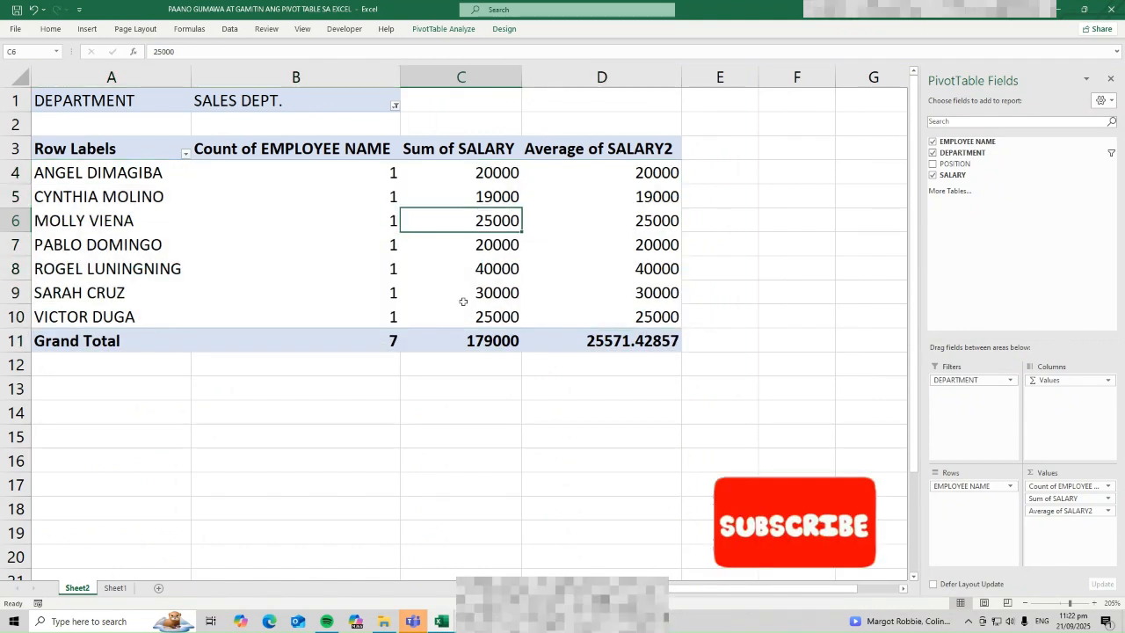
pyautogui.click(383, 338)
pyautogui.click(653, 344)
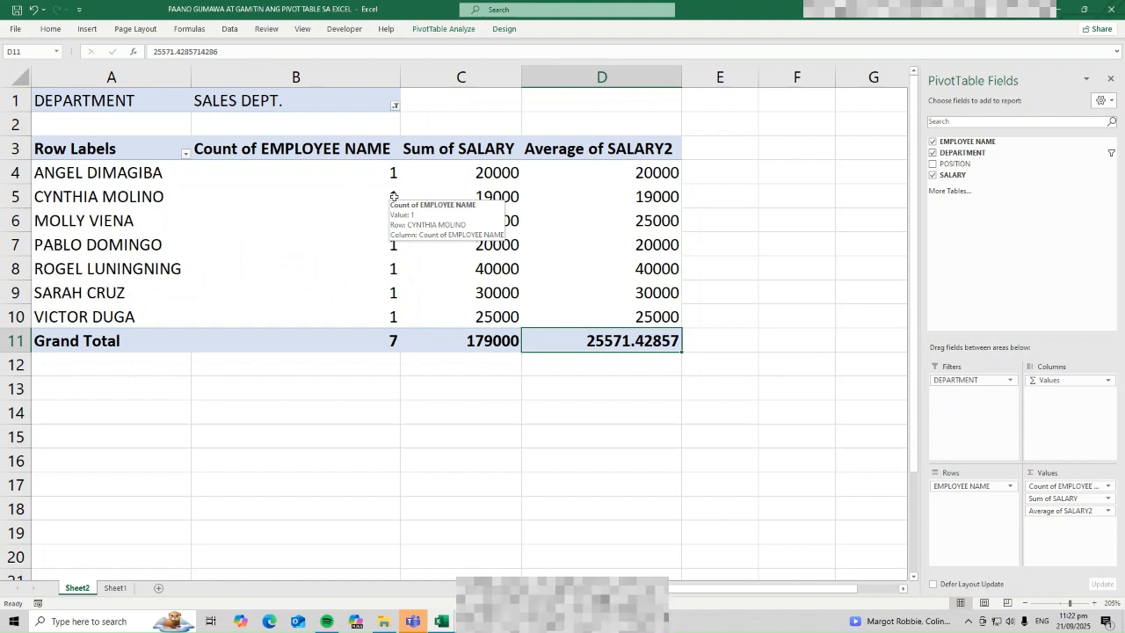
pyautogui.click(517, 220)
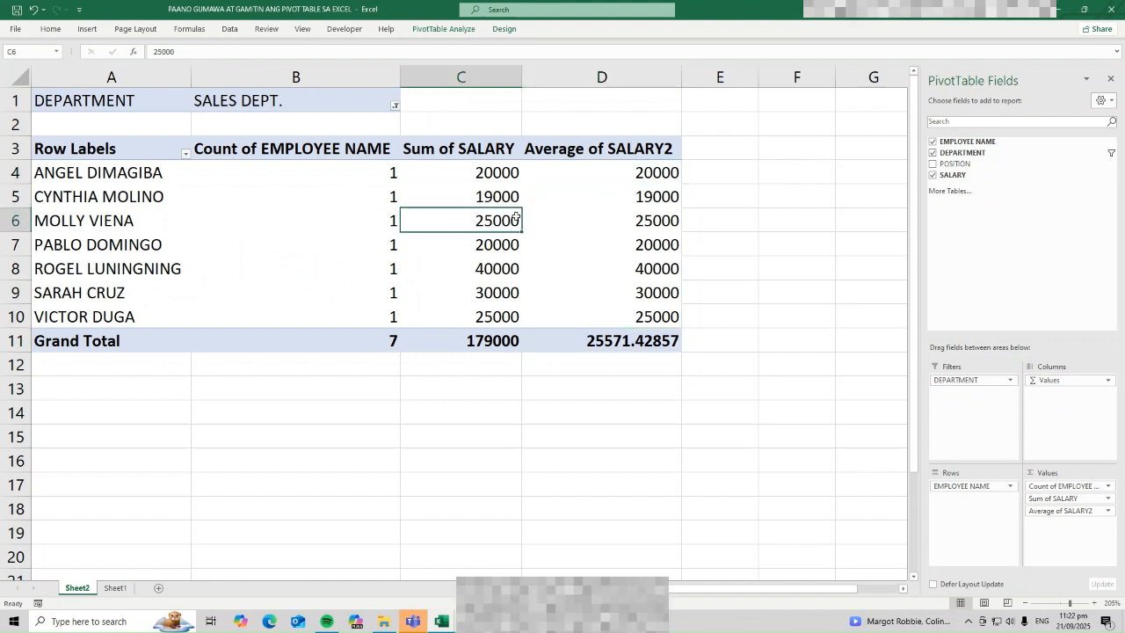
pyautogui.click(650, 198)
# Apply the Number format to the Sum of SALARY and Average of SALARY2 values, including the grand totals.
pyautogui.moveTo(439, 174); pyautogui.dragTo(672, 343)
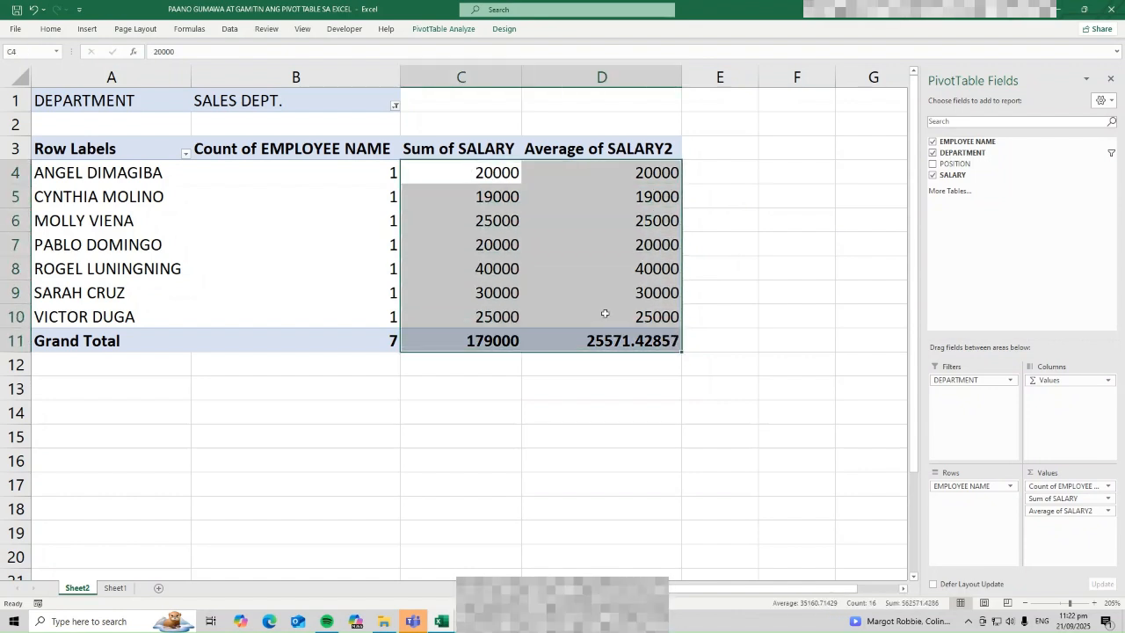
pyautogui.click(51, 30)
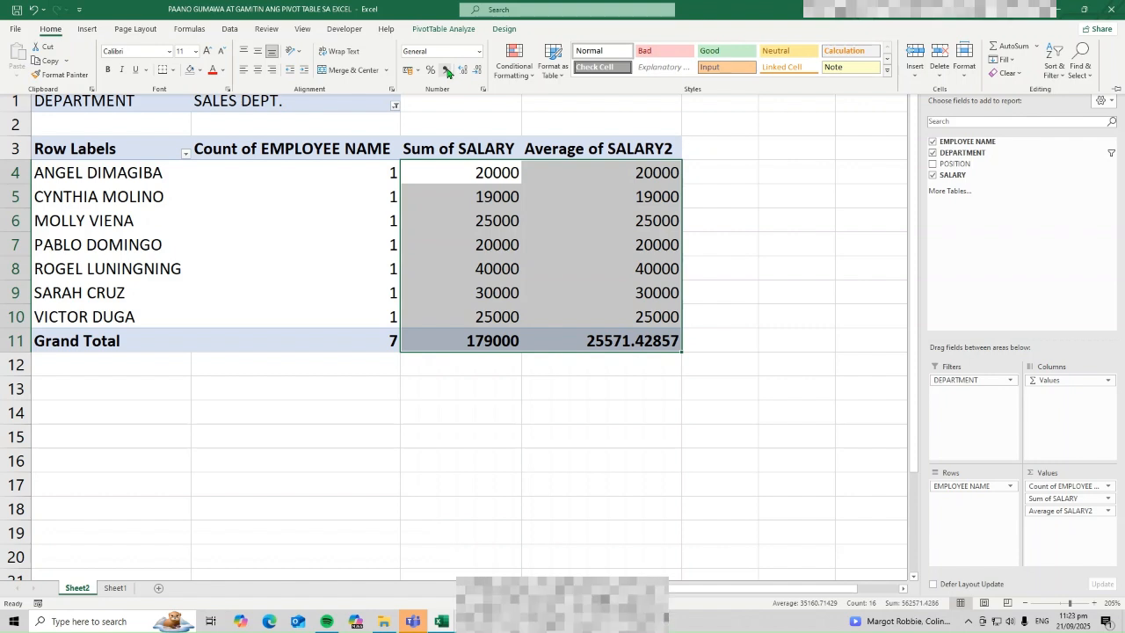
pyautogui.click(478, 51)
pyautogui.click(453, 96)
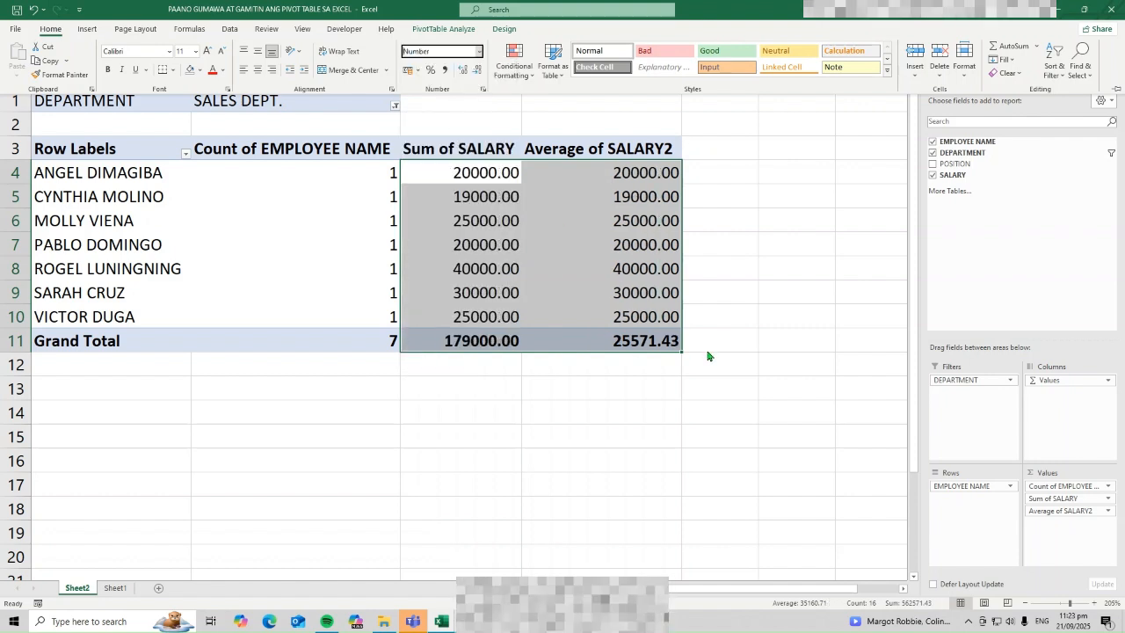
# Try the comma style on both salary columns, then undo it.
pyautogui.click(445, 69)
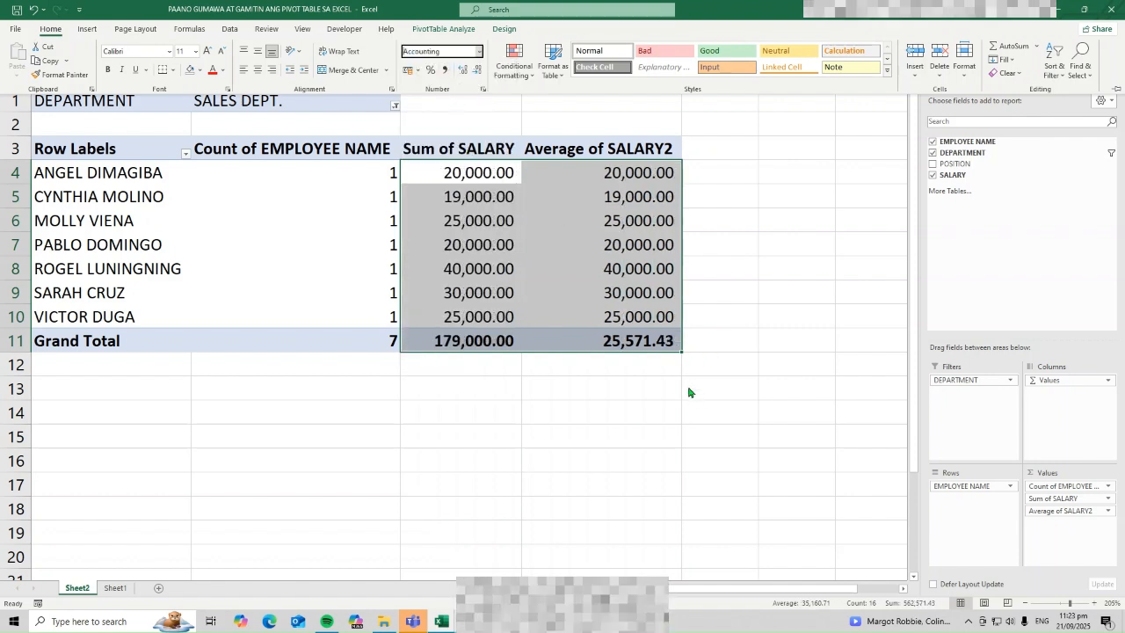
pyautogui.click(626, 260)
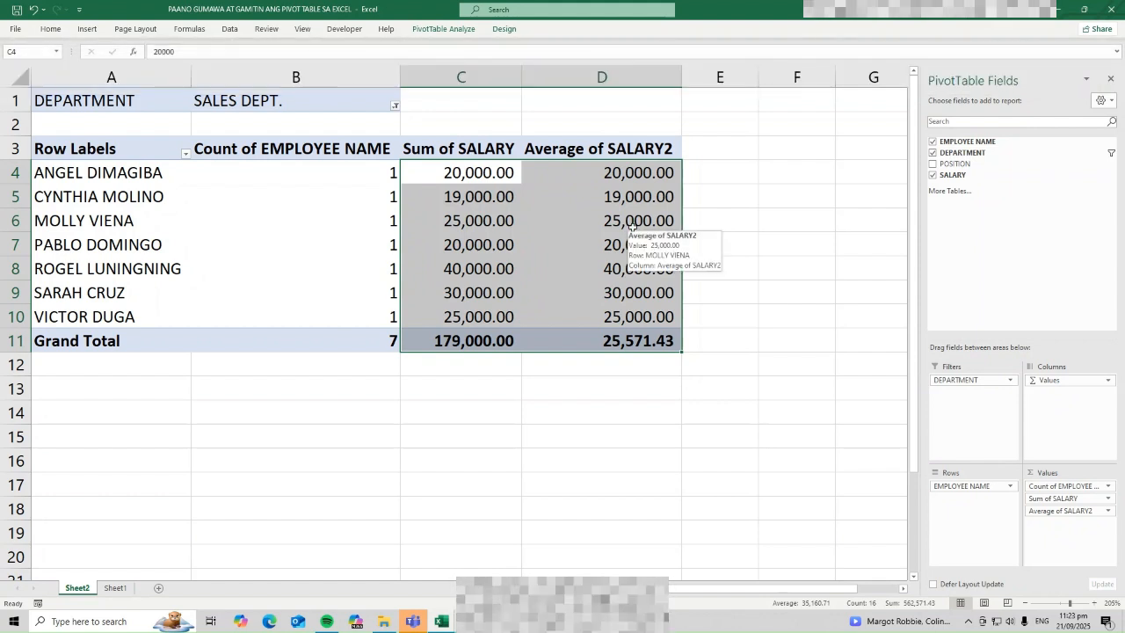
pyautogui.click(33, 11)
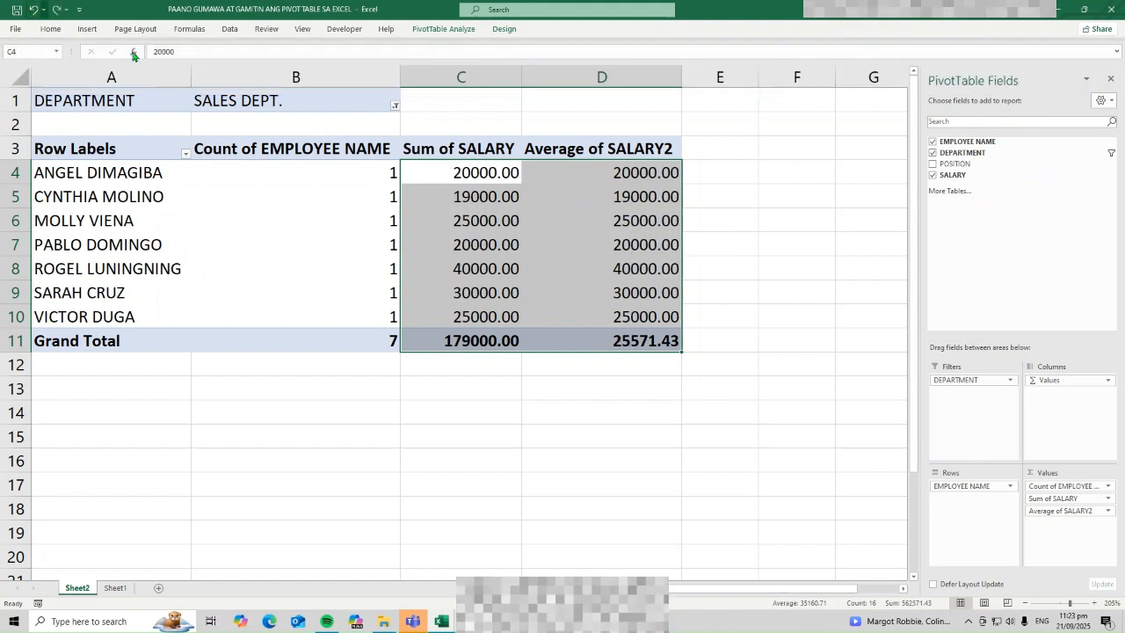
# In the value field settings of Average of SALARY2, set the number format to Number with the 1000 separator.
pyautogui.click(626, 213)
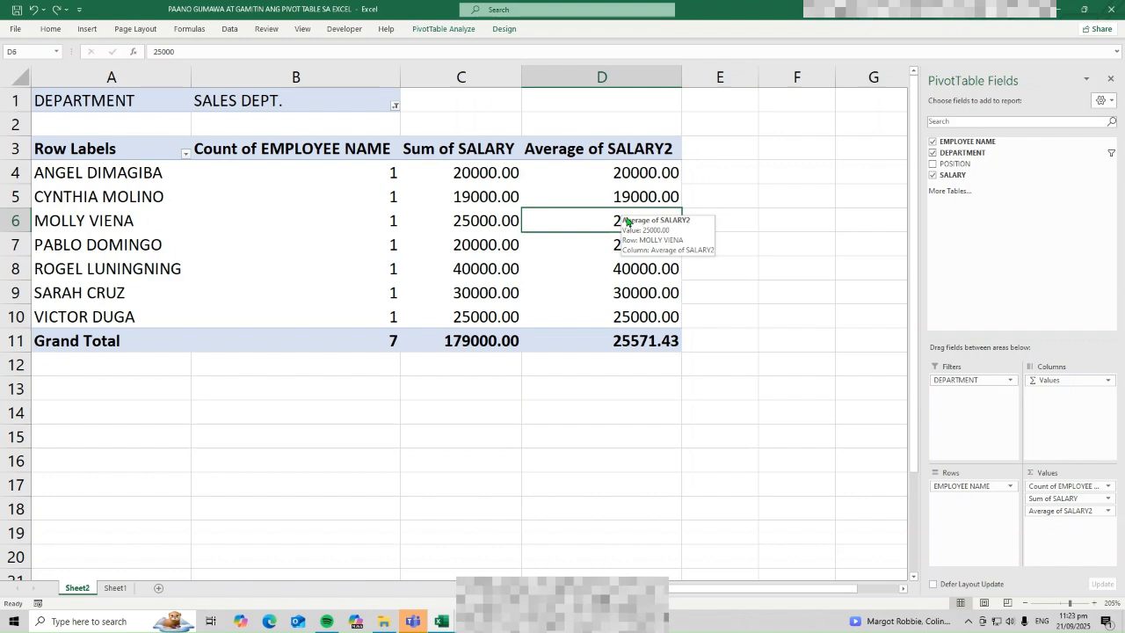
pyautogui.rightClick(638, 225)
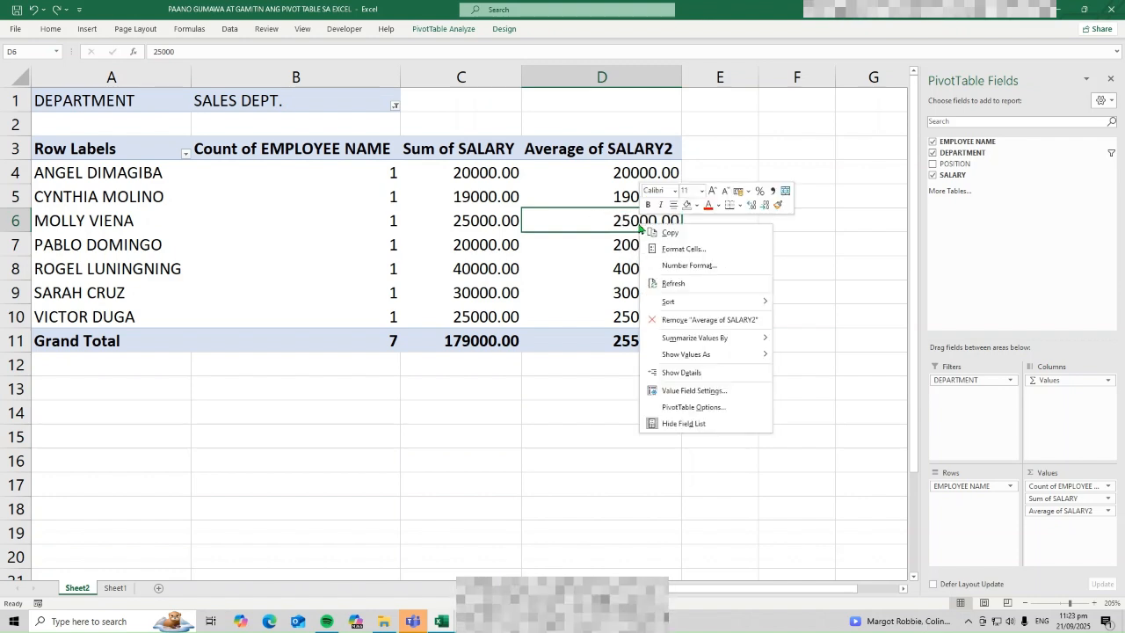
pyautogui.click(626, 214)
pyautogui.rightClick(627, 213)
pyautogui.click(687, 381)
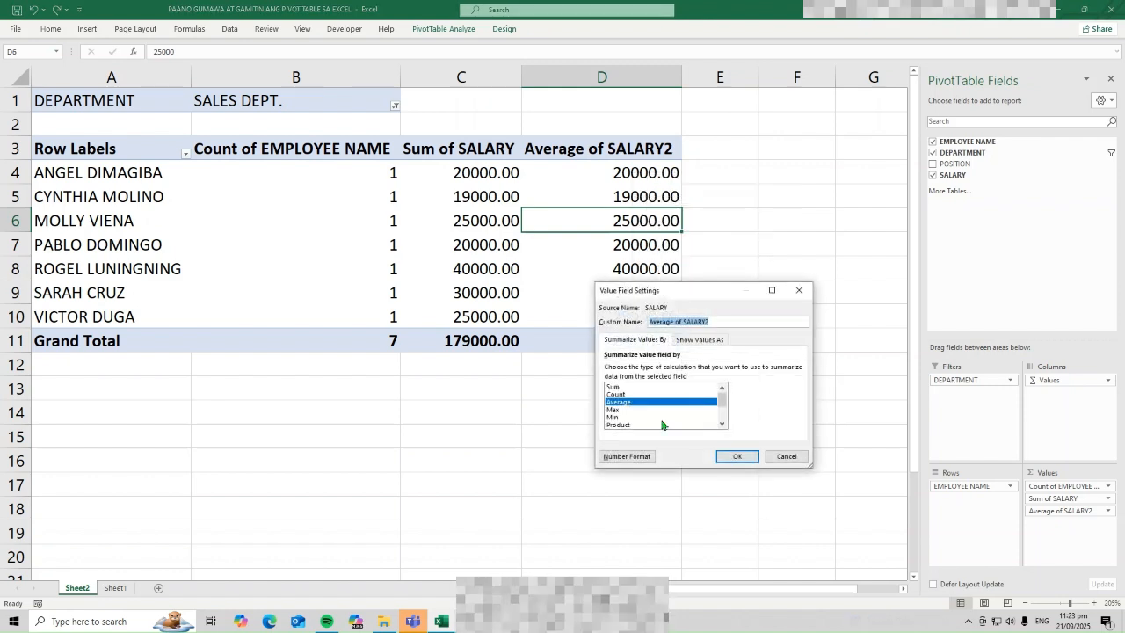
pyautogui.click(623, 459)
pyautogui.click(573, 296)
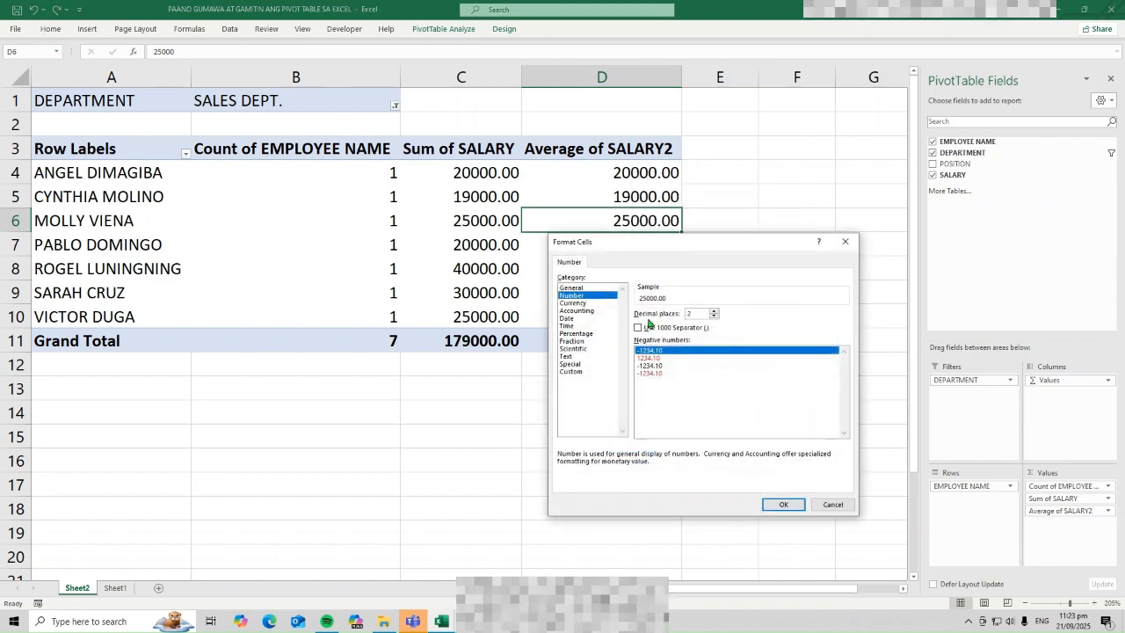
pyautogui.click(639, 327)
pyautogui.click(782, 504)
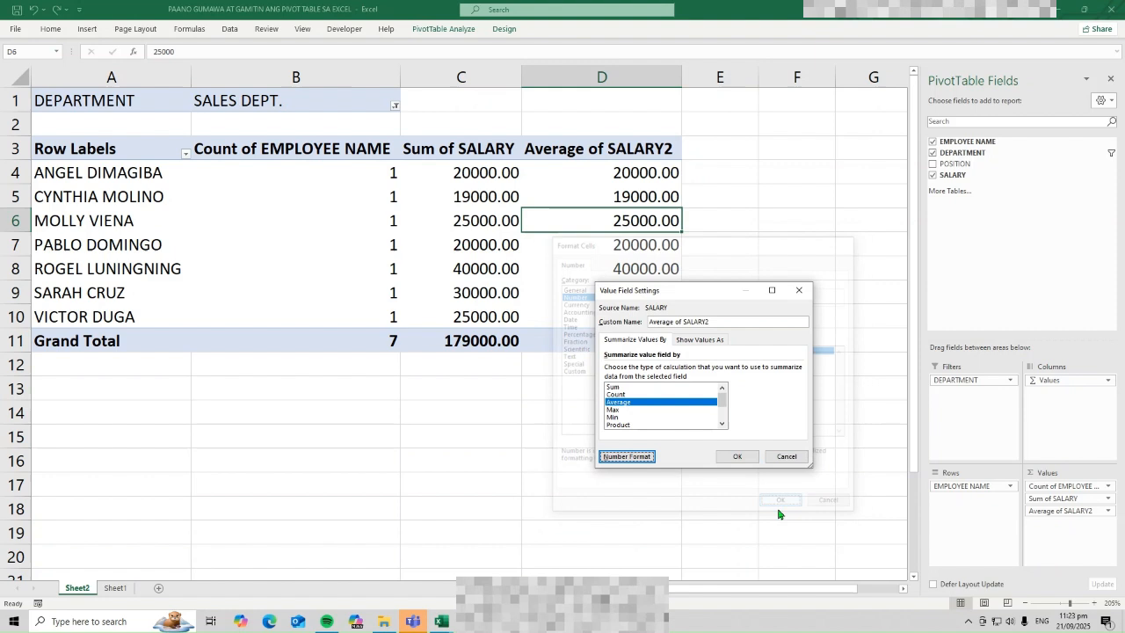
pyautogui.click(748, 459)
# In the value field settings of Sum of SALARY, set the number format to Number with the 1000 separator.
pyautogui.click(476, 246)
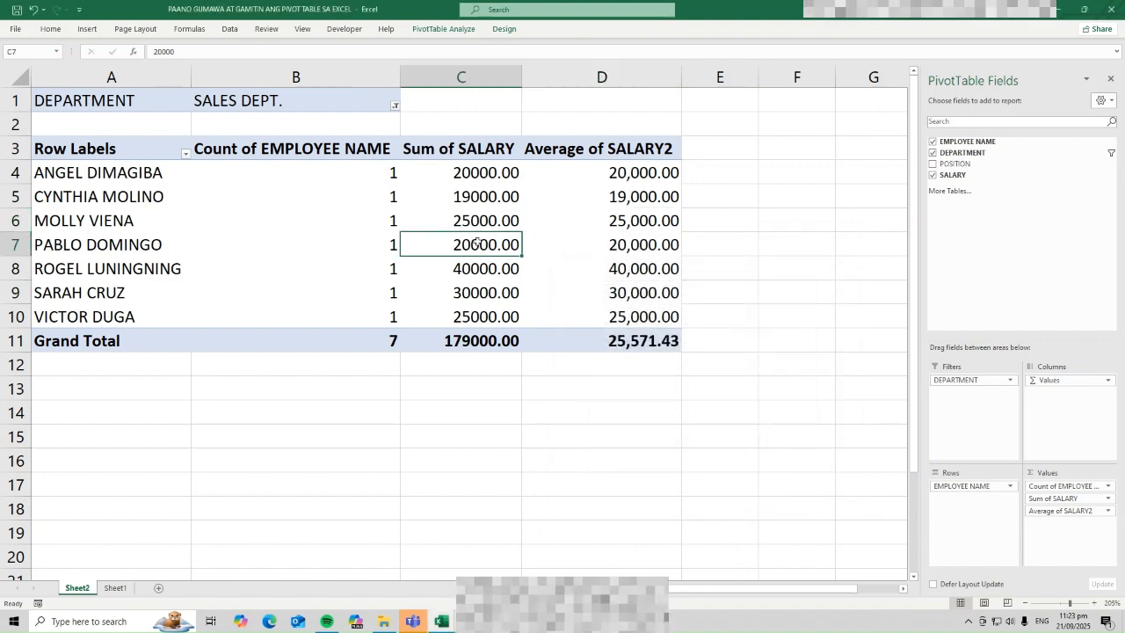
pyautogui.rightClick(476, 245)
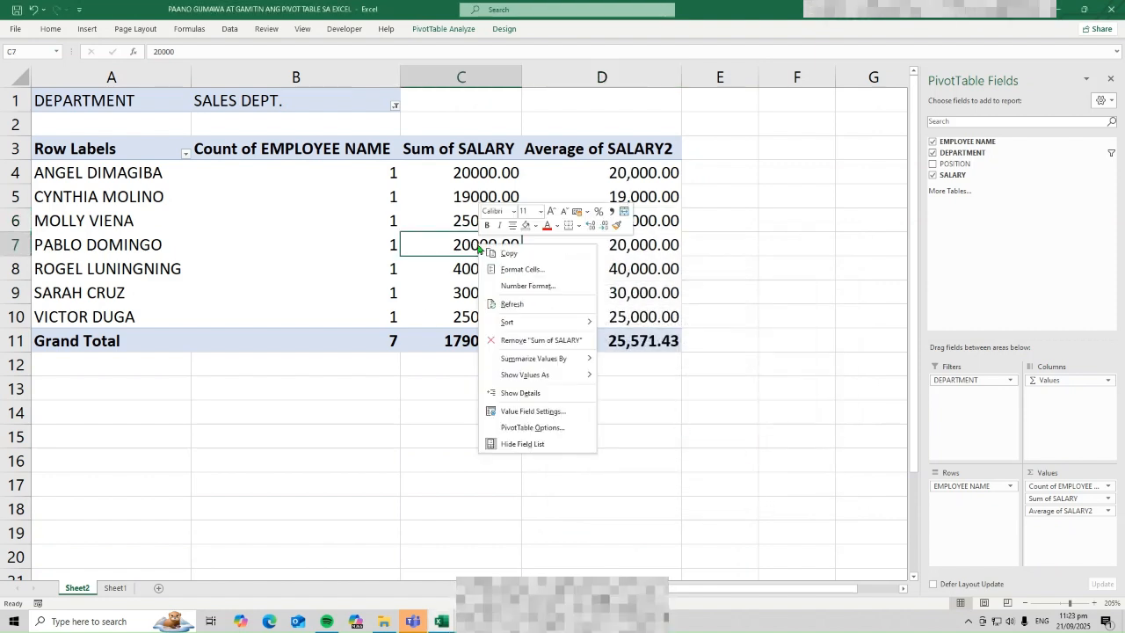
pyautogui.click(542, 414)
pyautogui.click(467, 484)
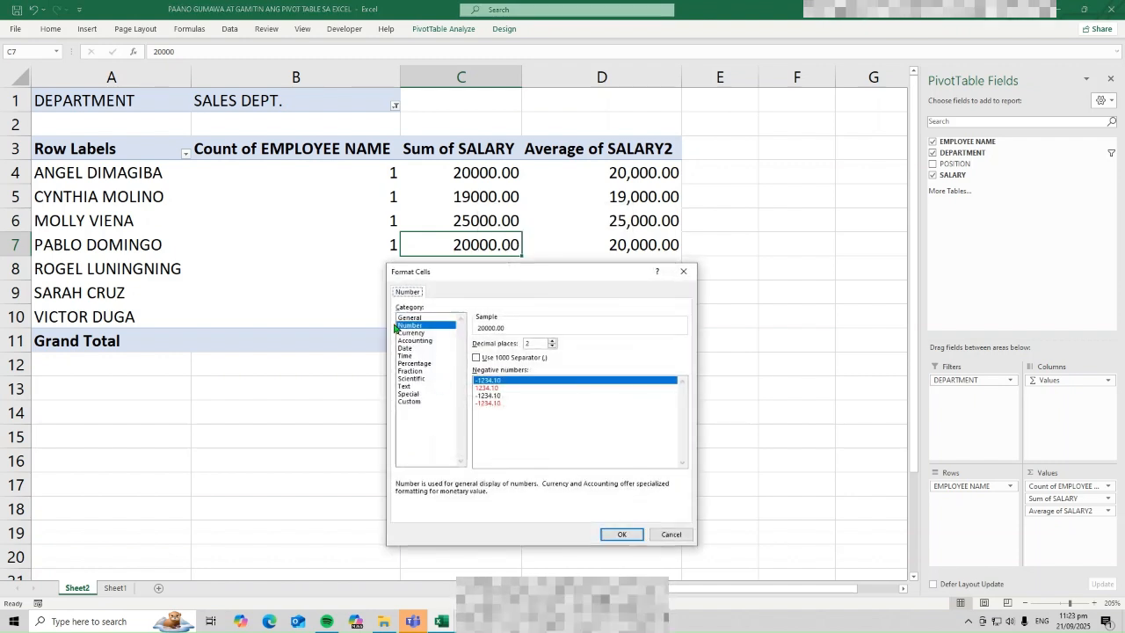
pyautogui.click(478, 358)
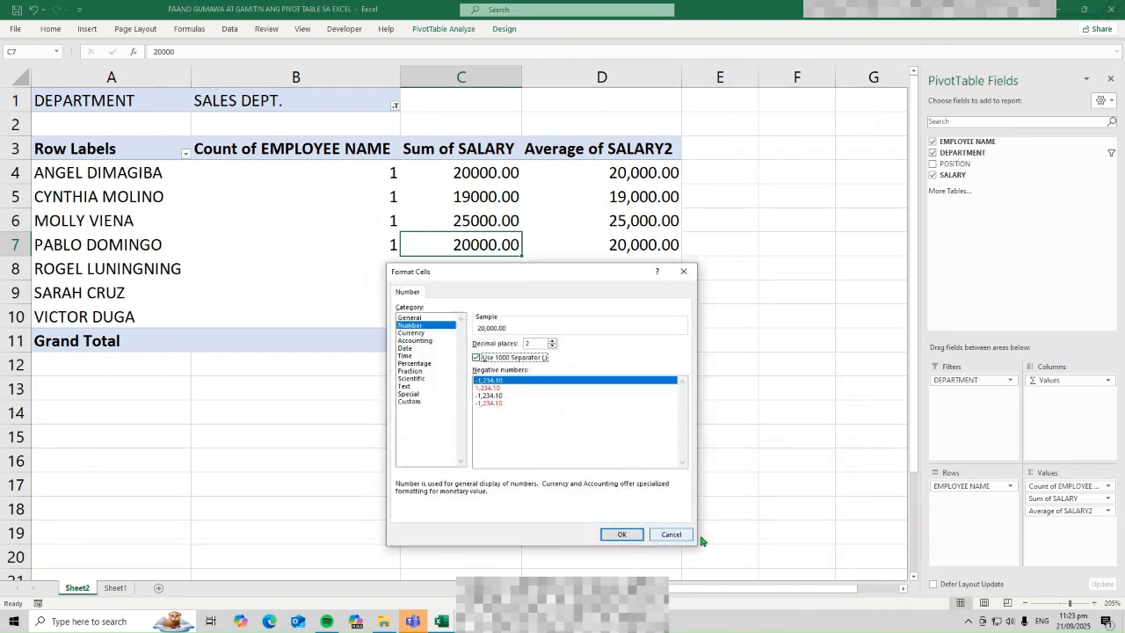
pyautogui.click(619, 534)
pyautogui.click(594, 489)
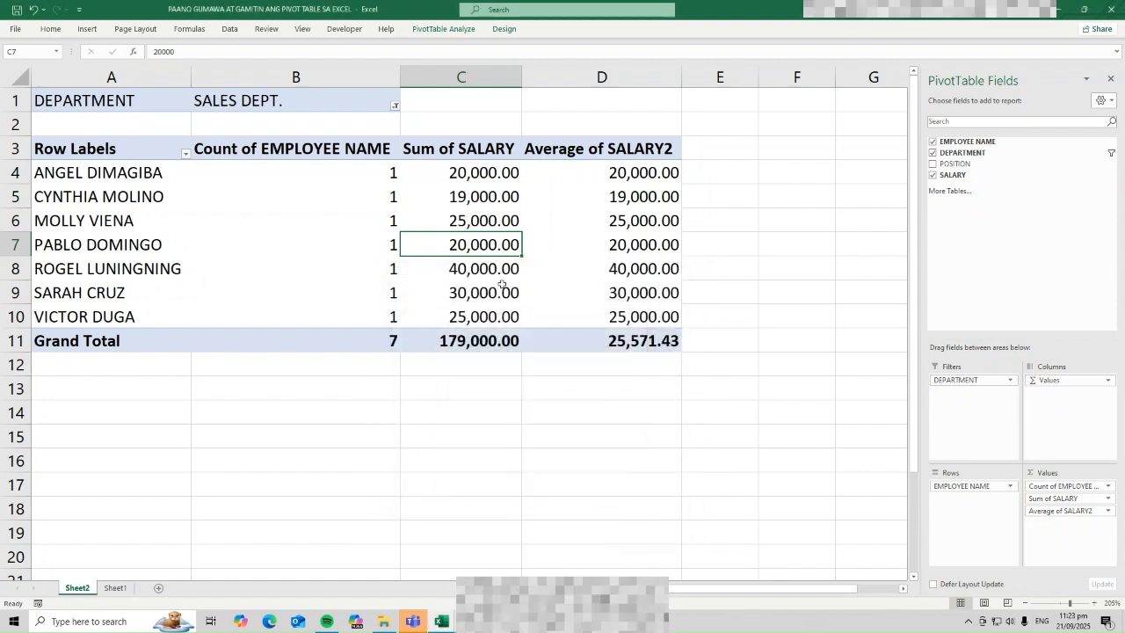
pyautogui.click(508, 273)
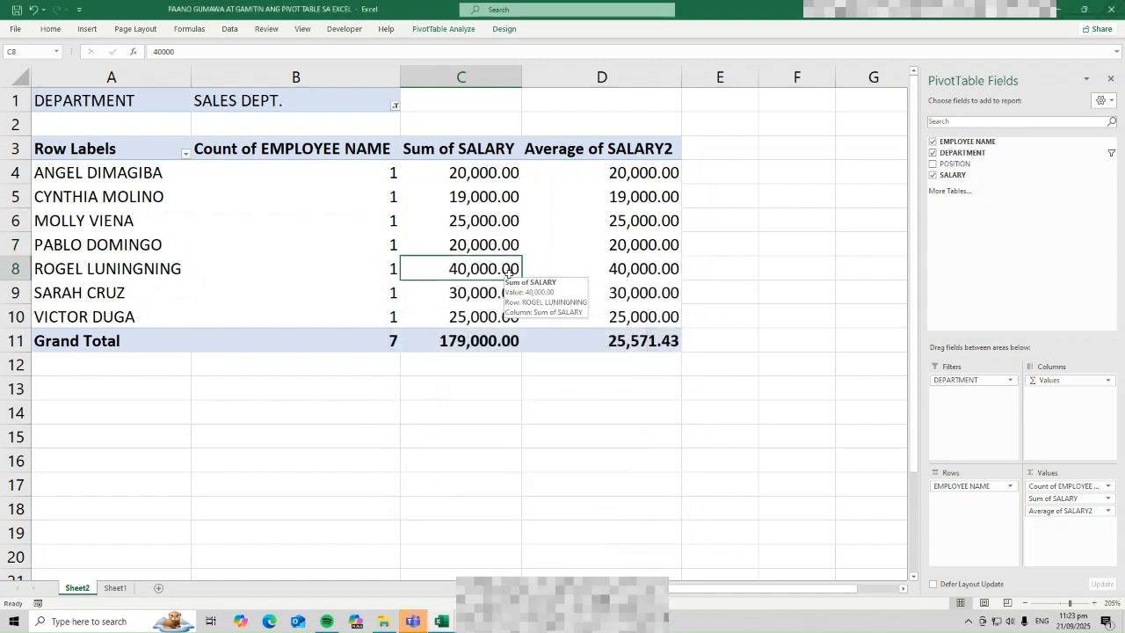